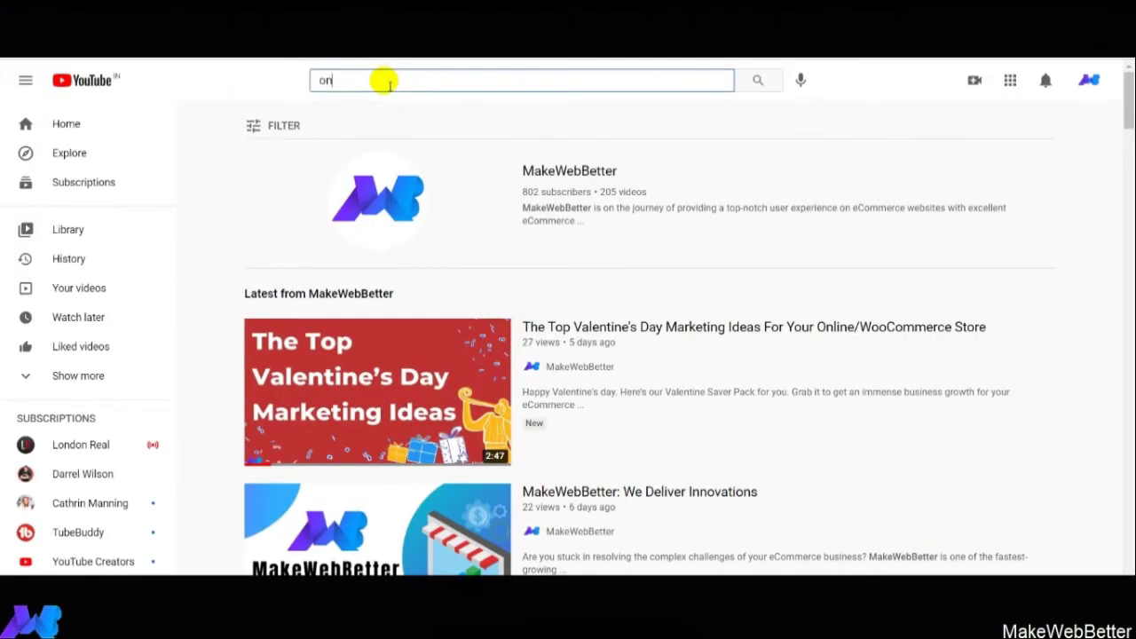
# Step: Replace the mistyped YouTube query with 'One click upsell setup and installation on wordpress' and search
pyautogui.hotkey('ctrl', 'a')
pyautogui.press('BackSpace')
pyautogui.write('One click upsell setup and installation on wordpres')
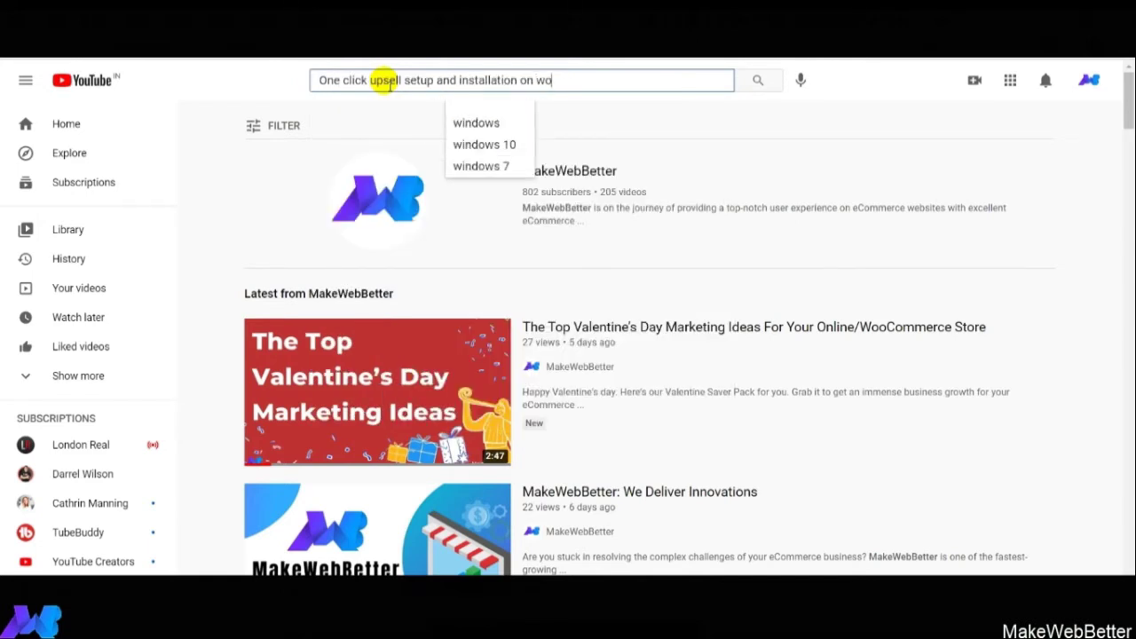
pyautogui.write('s')
pyautogui.press('Return')
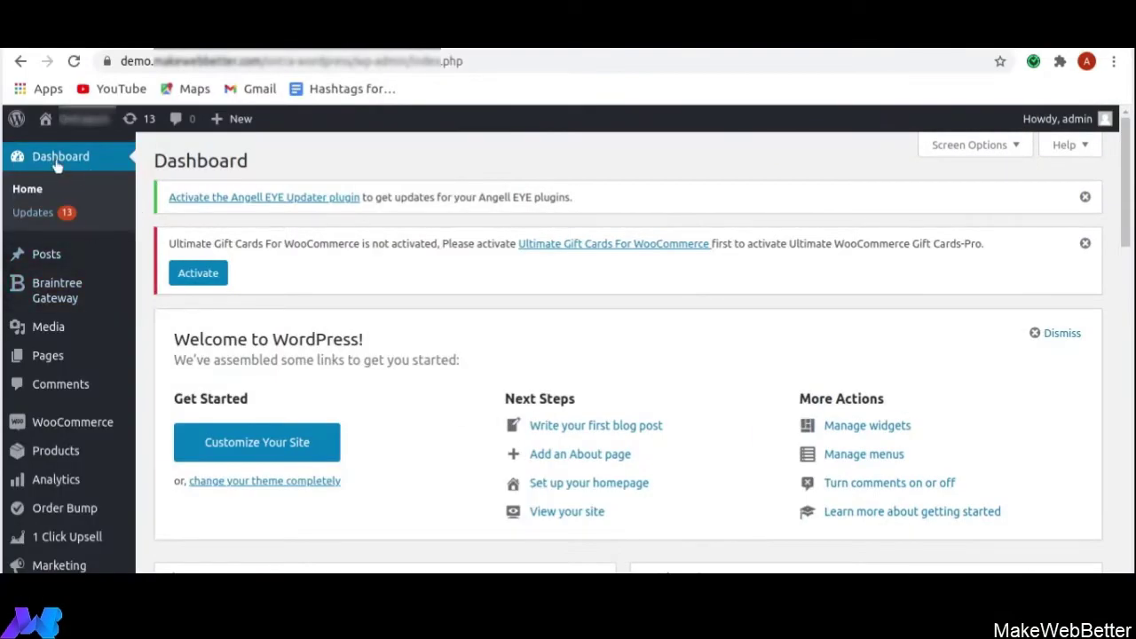
# Step: Open the 1 Click Upsell Funnels & Settings page from the admin sidebar
pyautogui.scroll(-1, 89, 245)
pyautogui.moveTo(80, 366)
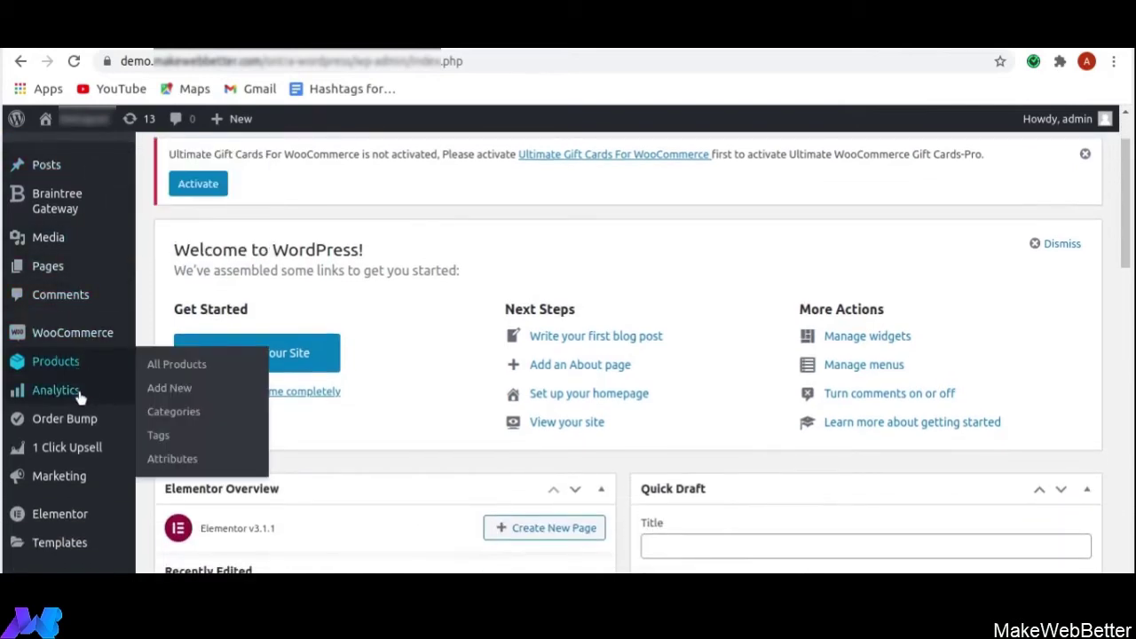
pyautogui.click(71, 462)
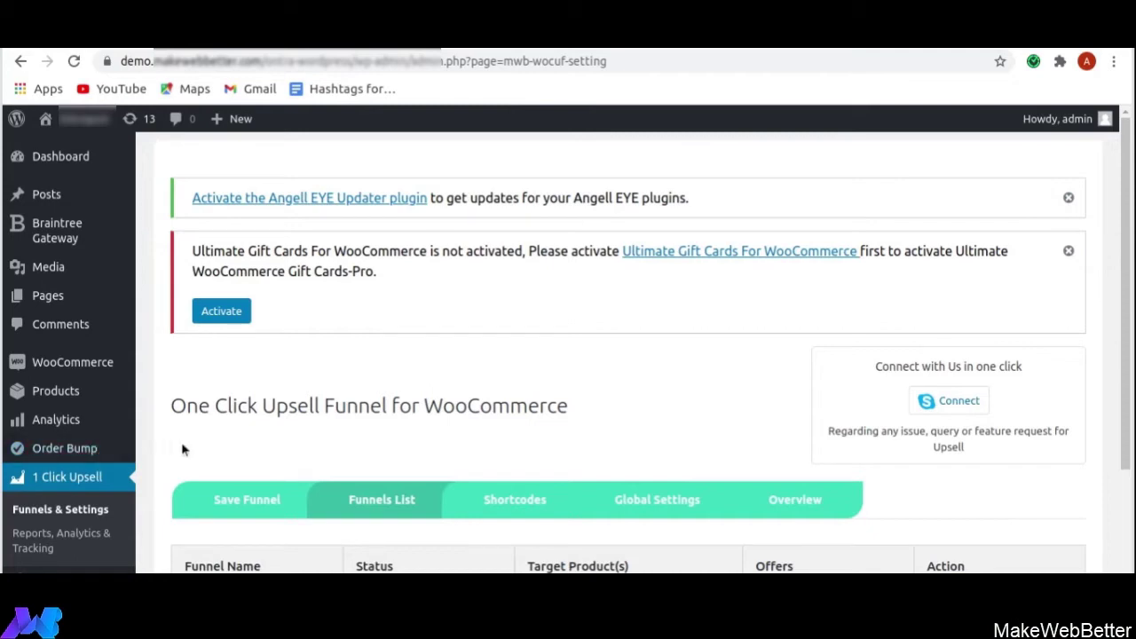
# Step: Review the live Funnel #2 targeting Belt, then go to the Global Settings tab
pyautogui.scroll(-1, 216, 405)
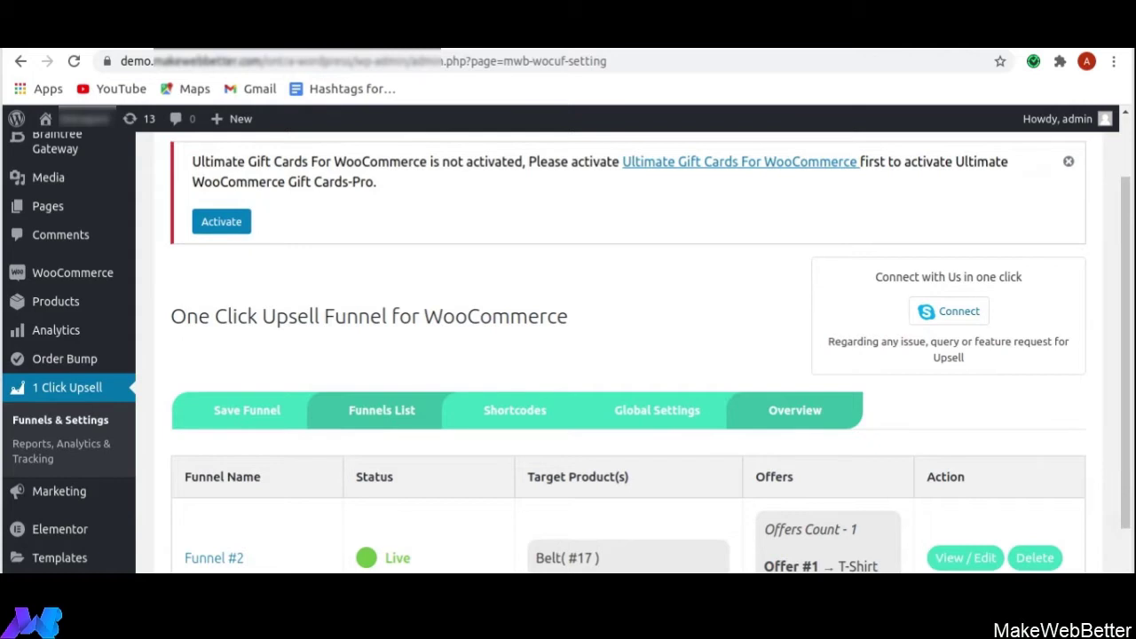
pyautogui.scroll(-3, 714, 348)
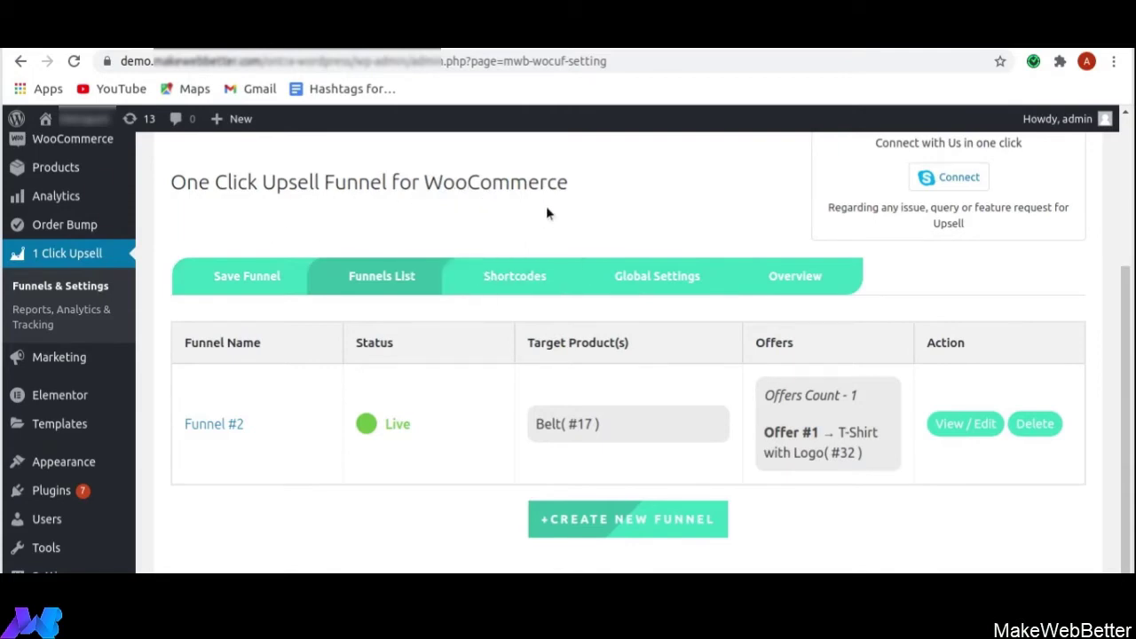
pyautogui.click(654, 282)
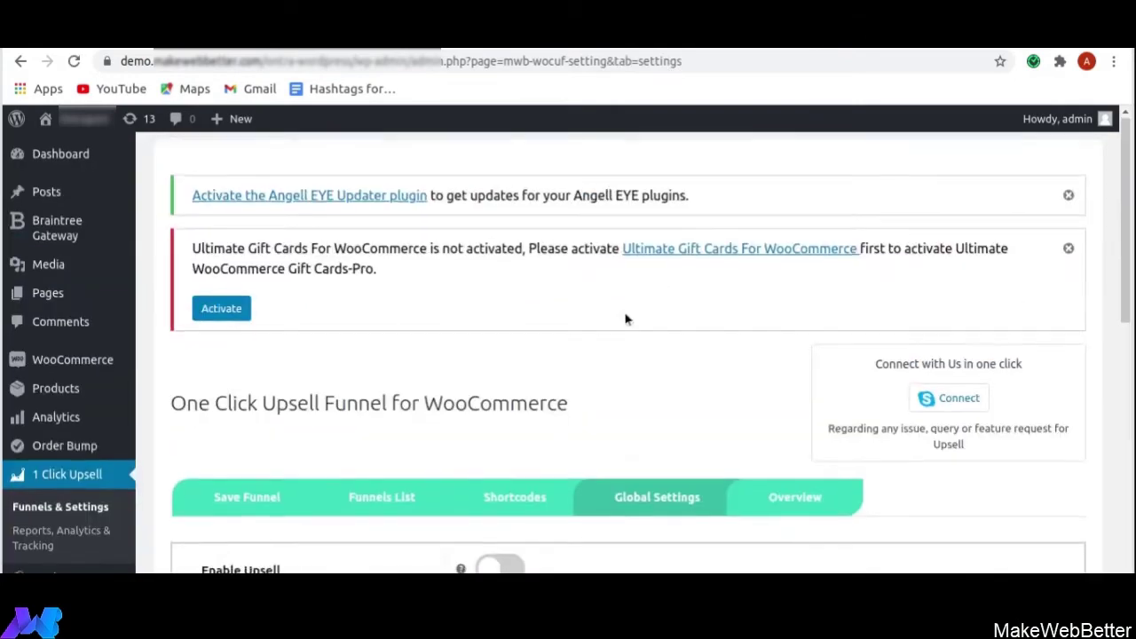
# Step: Turn on the Enable Upsell toggle in Global Settings
pyautogui.scroll(-2, 625, 320)
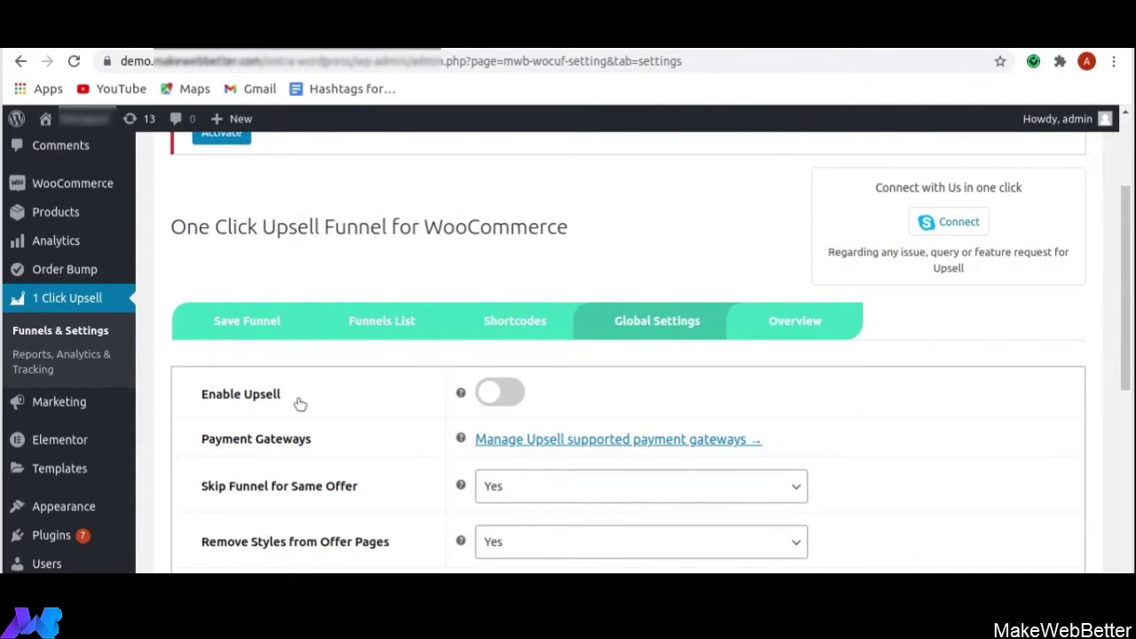
pyautogui.click(516, 396)
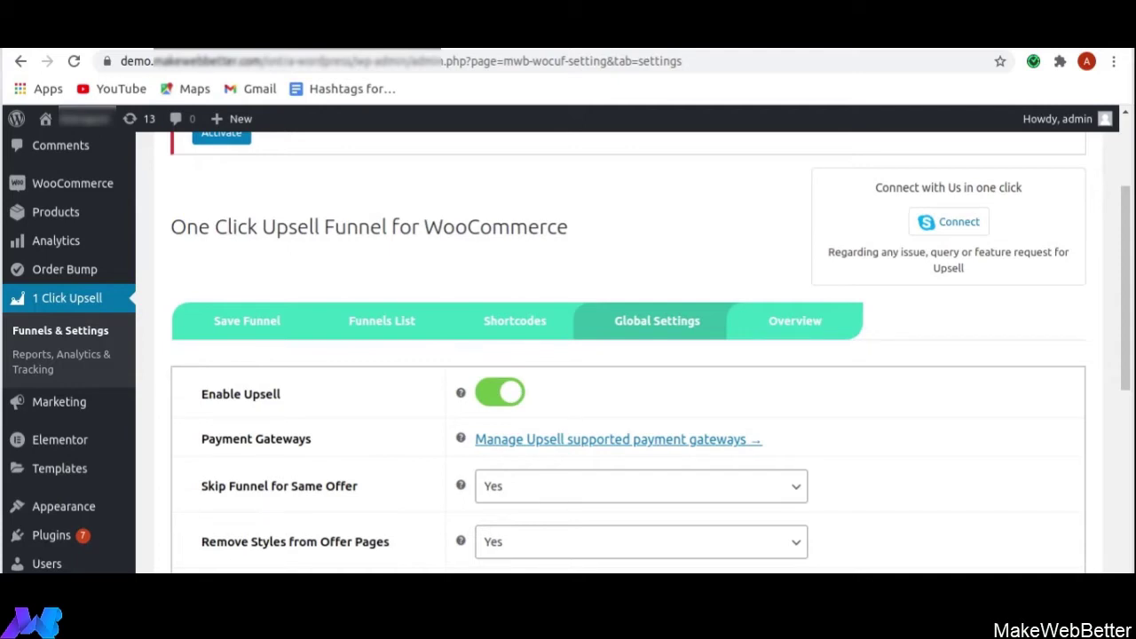
pyautogui.scroll(-1, 371, 414)
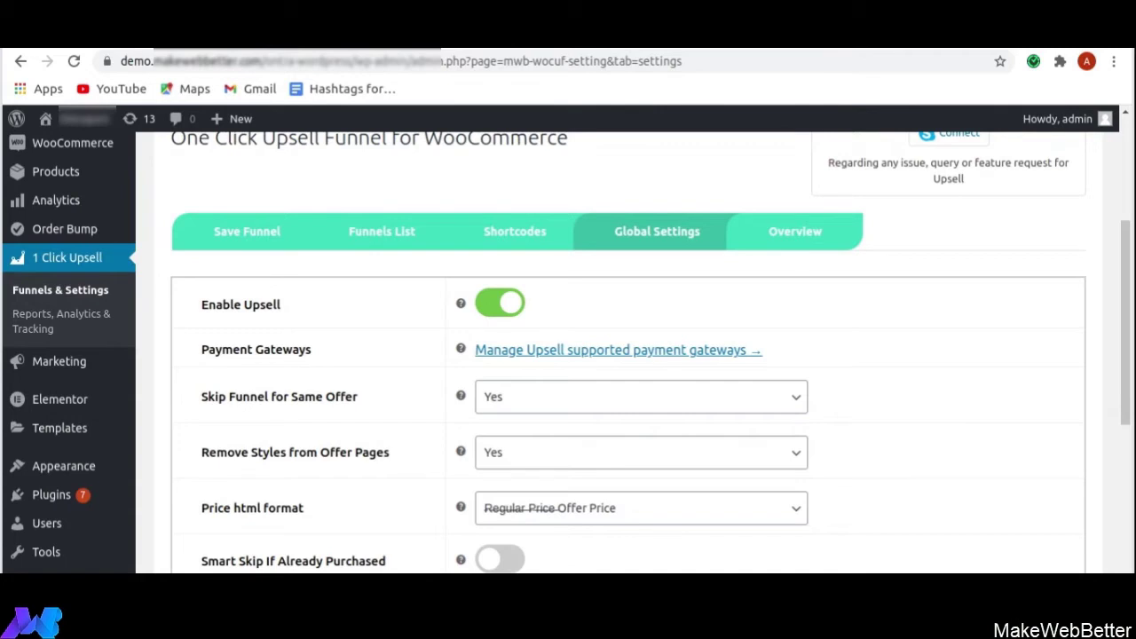
# Step: Save the Global Settings with the 50% Global Offer Discount kept
pyautogui.scroll(-1, 292, 413)
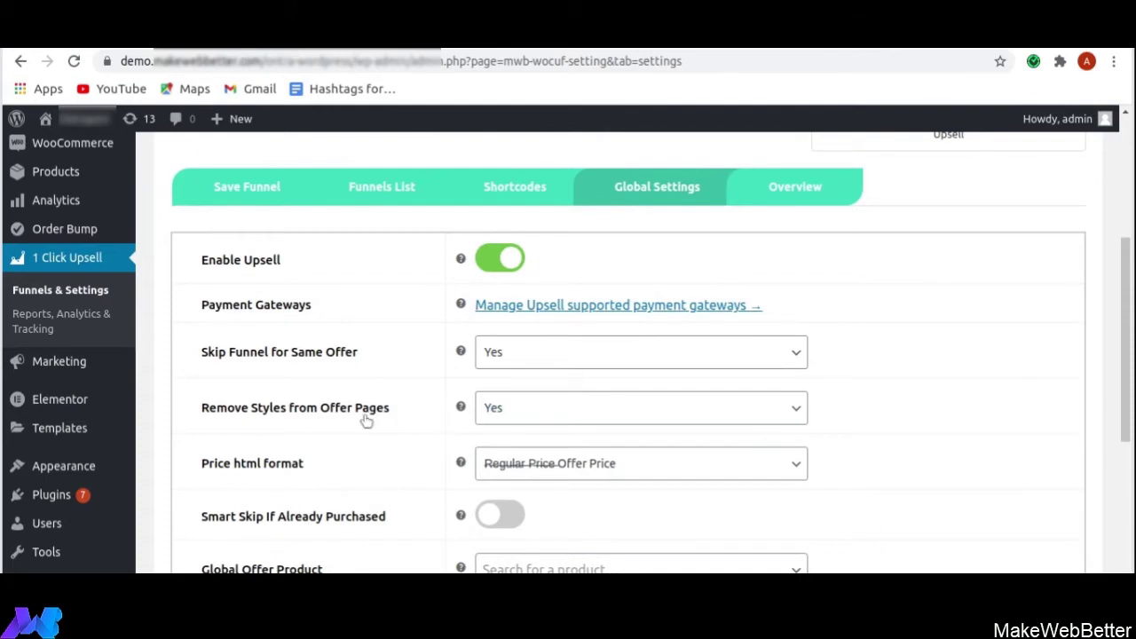
pyautogui.scroll(-1, 350, 426)
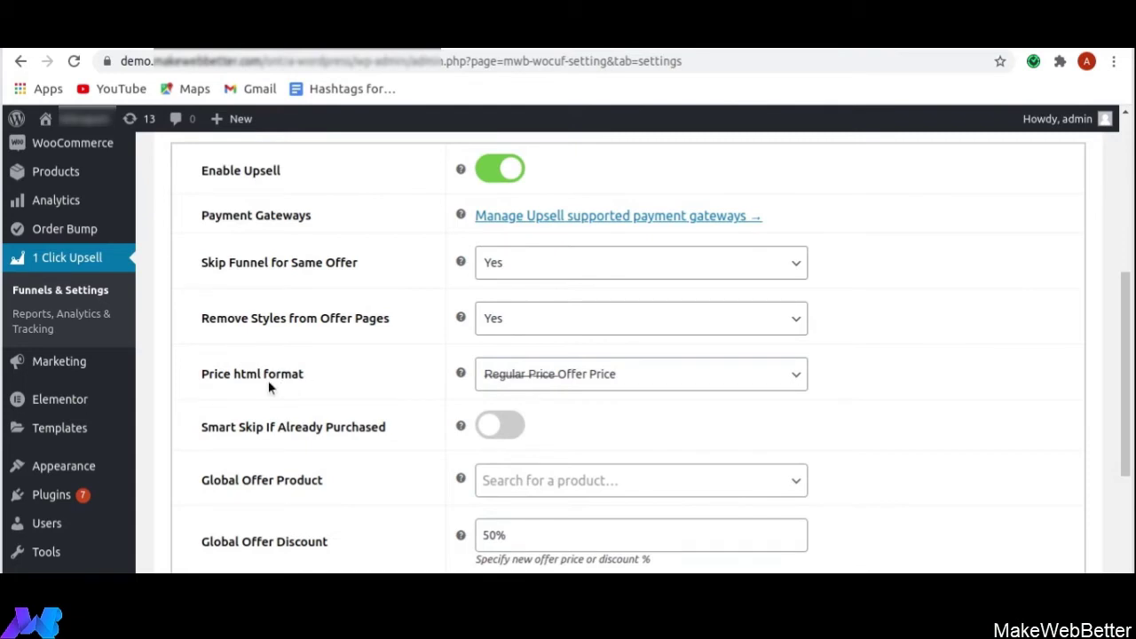
pyautogui.scroll(-1, 271, 383)
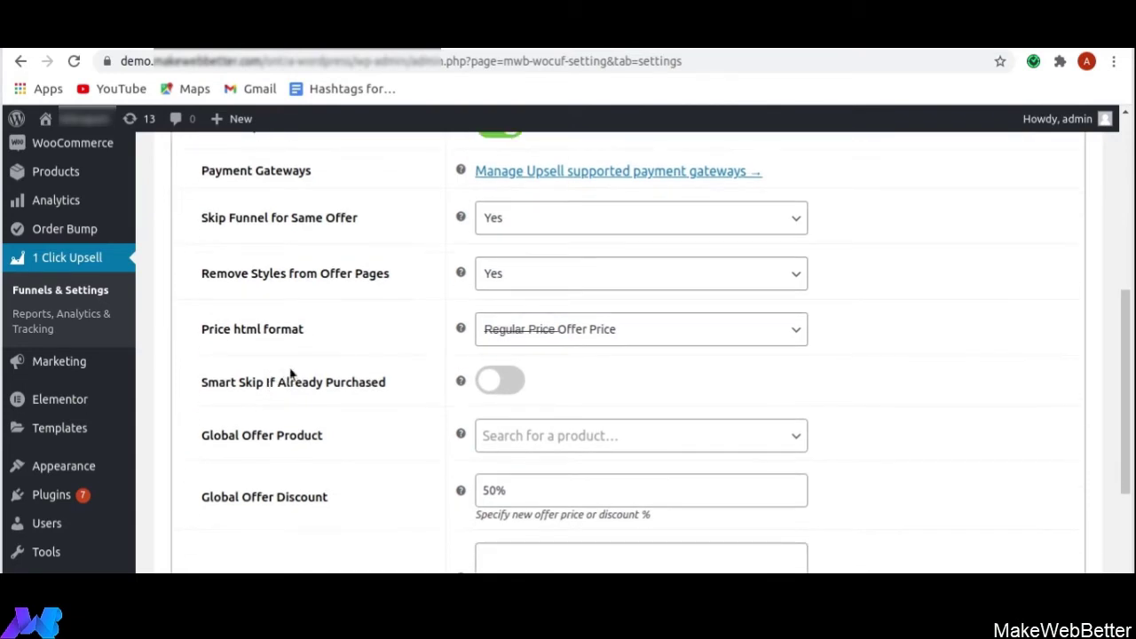
pyautogui.scroll(-1, 320, 361)
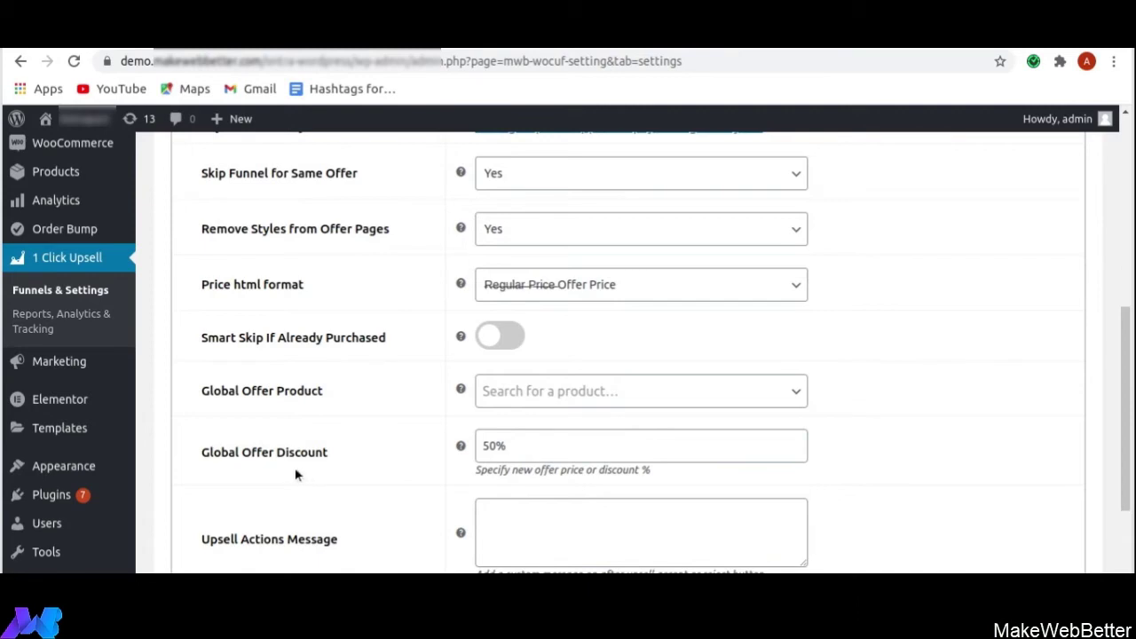
pyautogui.scroll(-2, 288, 471)
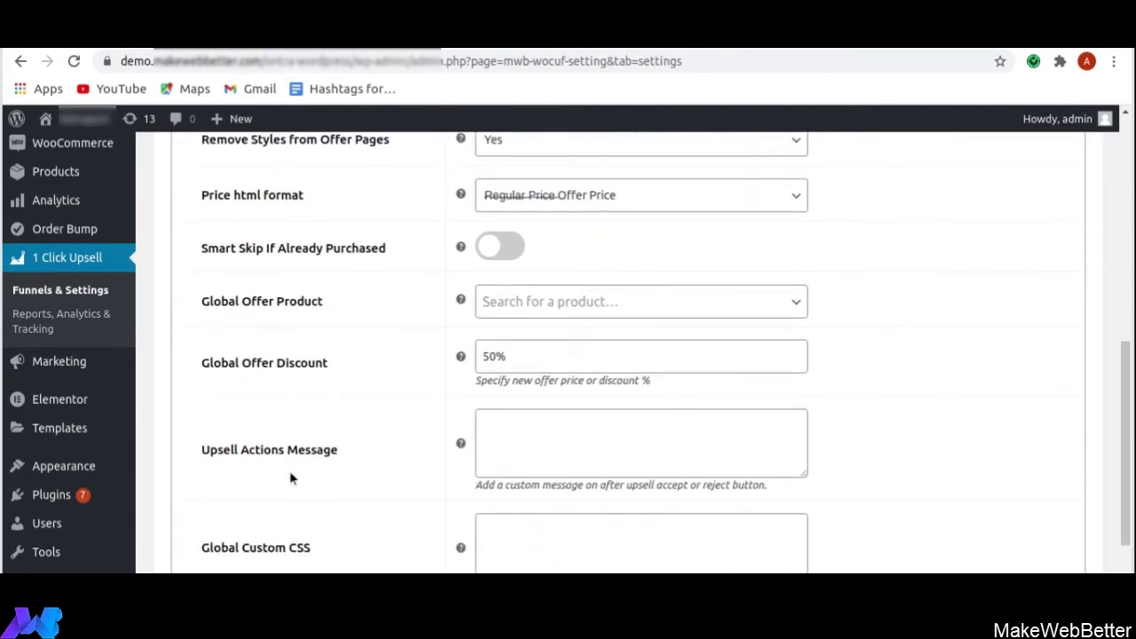
pyautogui.scroll(-1, 289, 475)
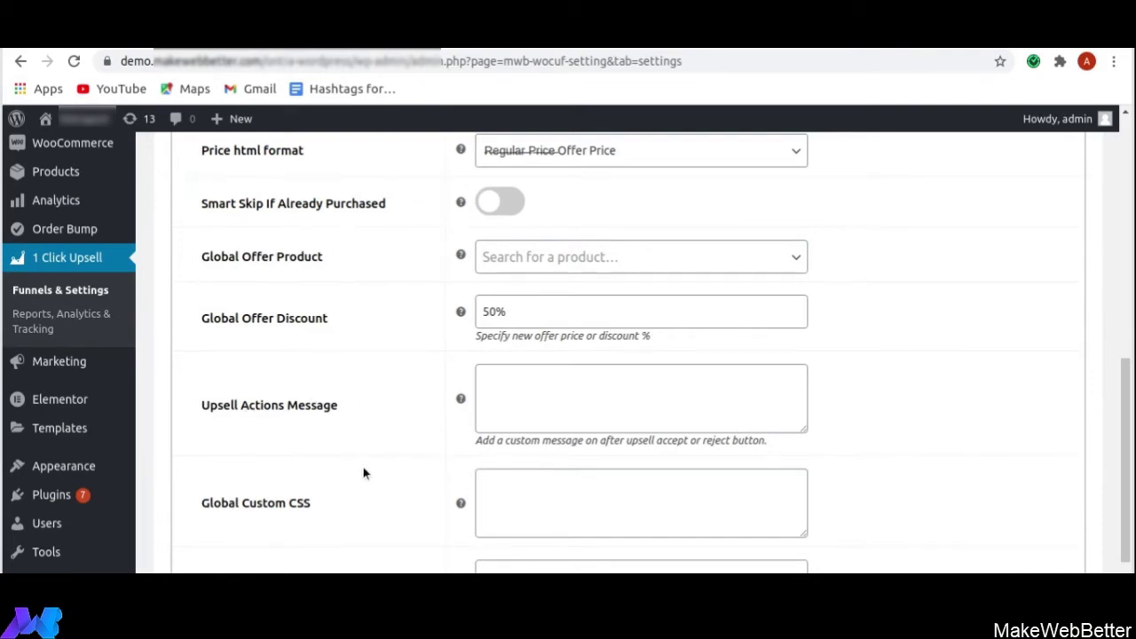
pyautogui.scroll(-1, 363, 473)
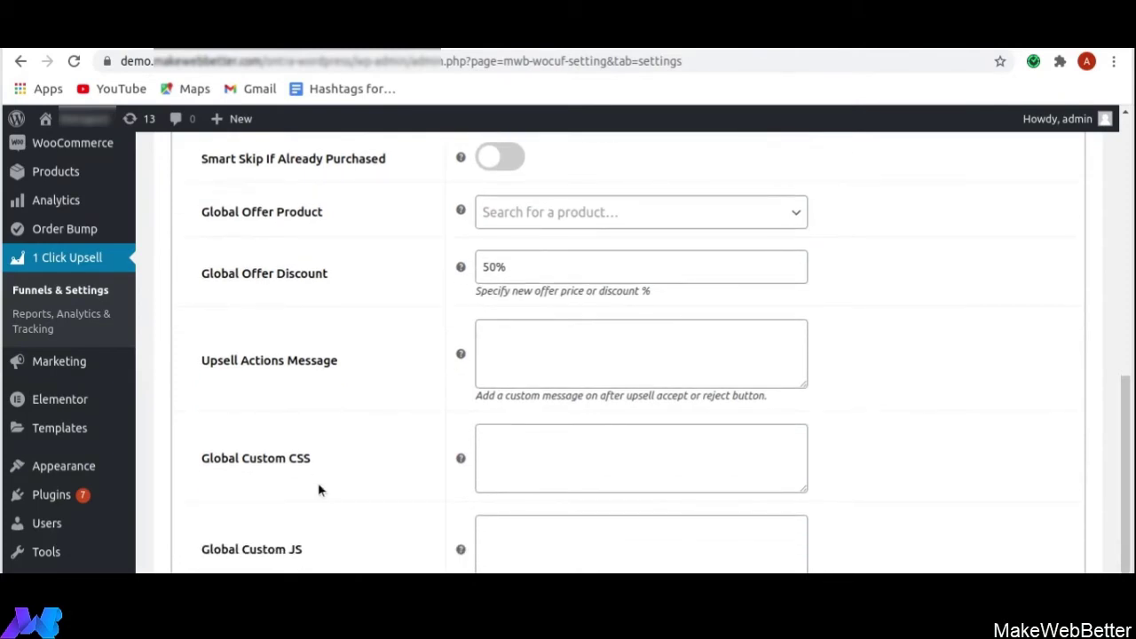
pyautogui.scroll(-1, 322, 490)
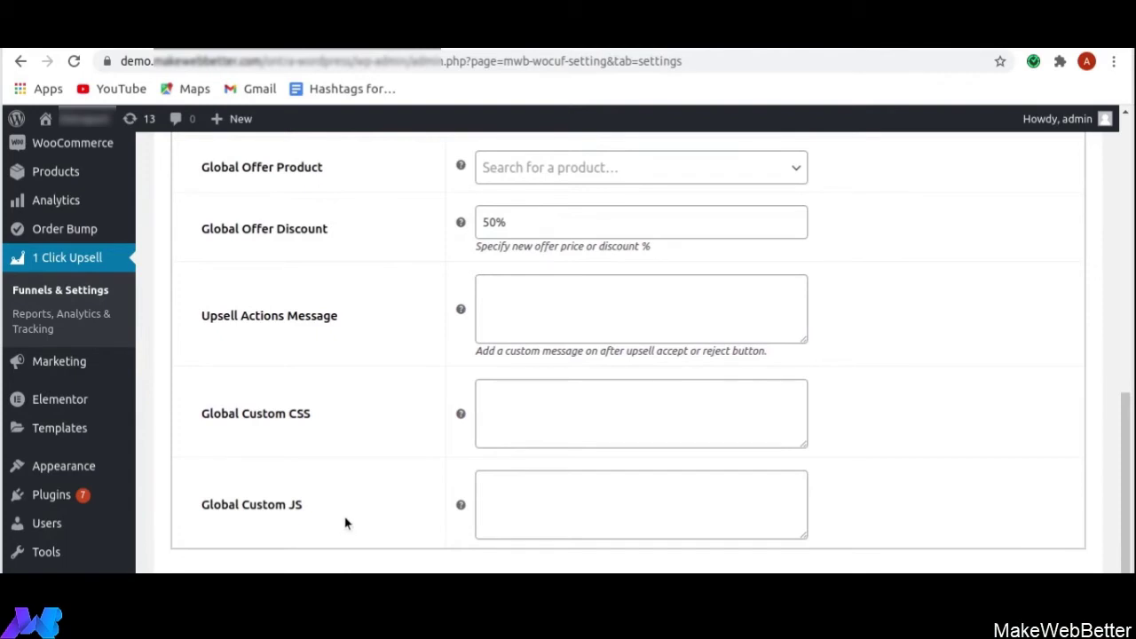
pyautogui.scroll(10, 338, 471)
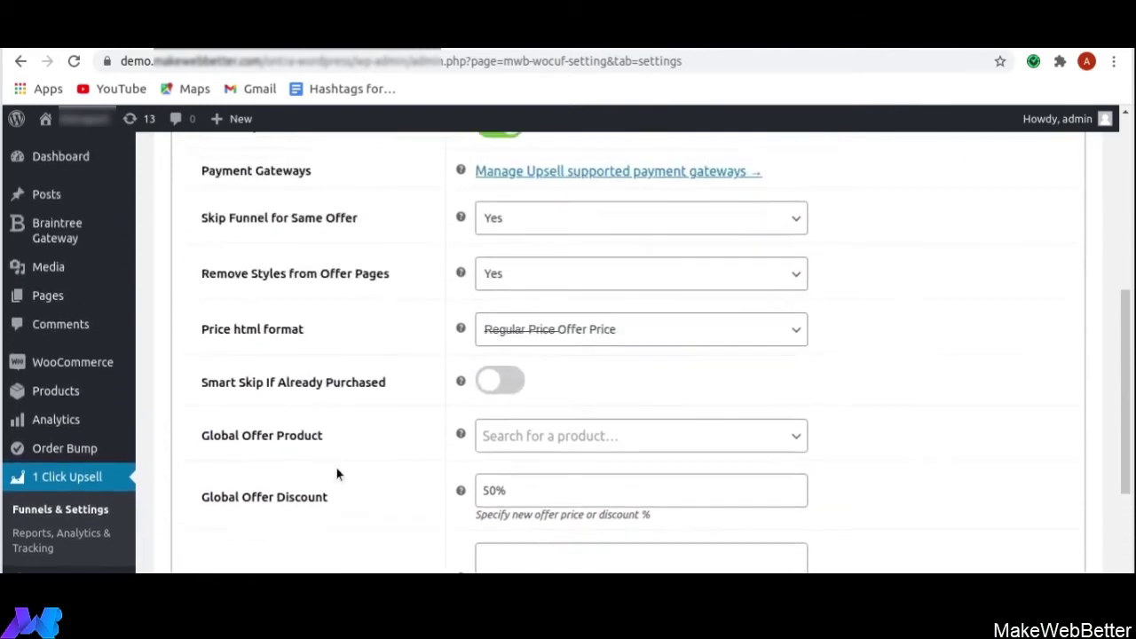
pyautogui.scroll(-1, 401, 411)
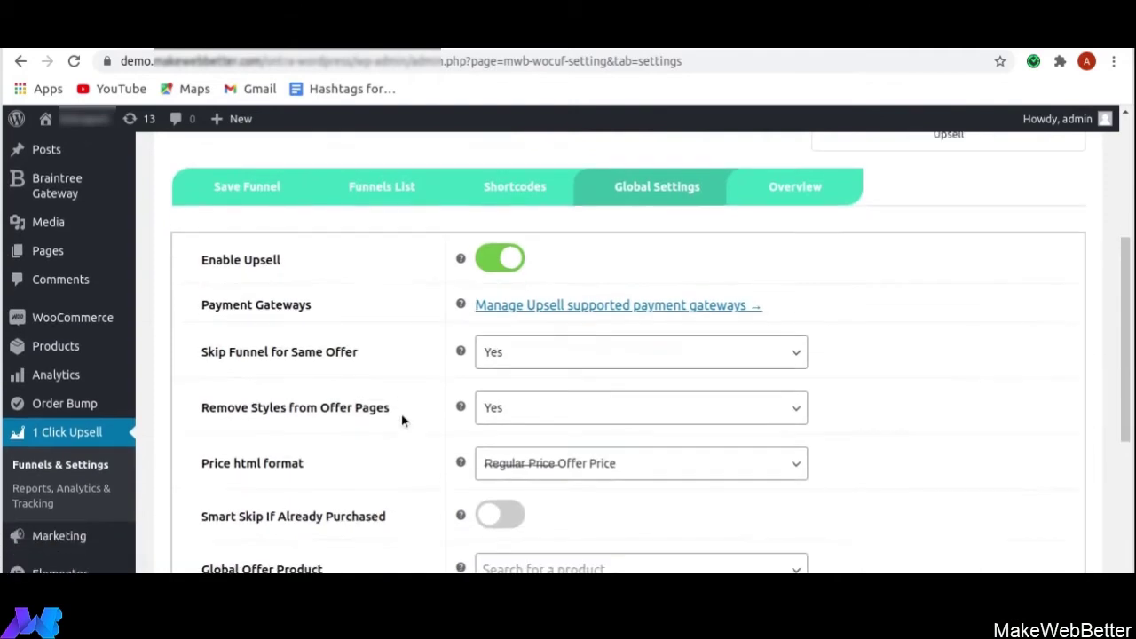
pyautogui.scroll(-3, 399, 384)
pyautogui.scroll(-6, 337, 466)
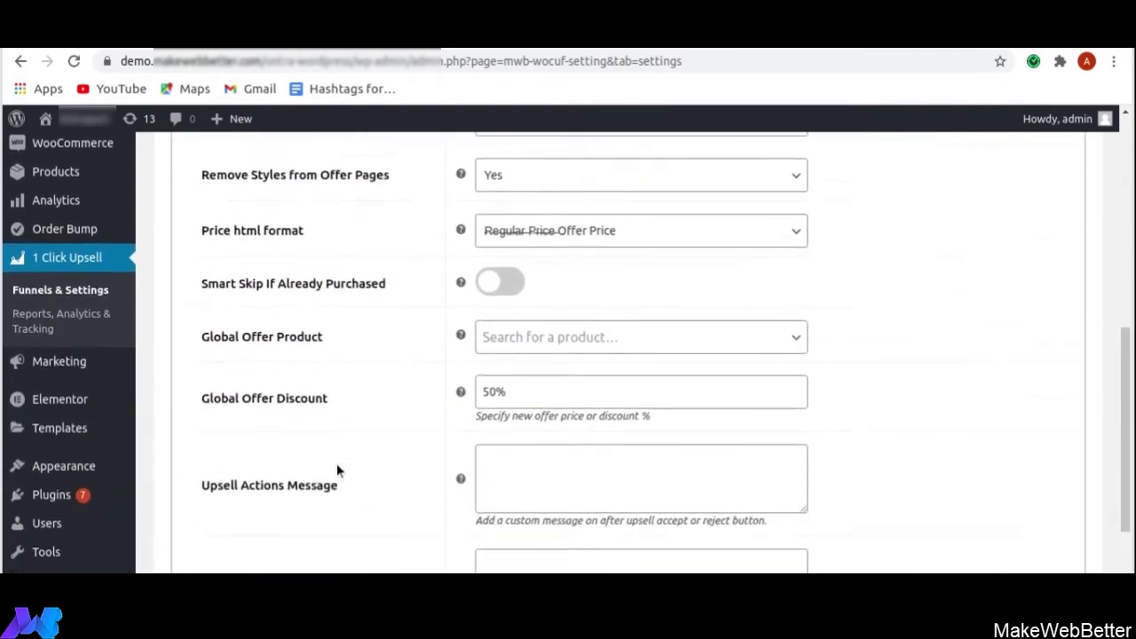
pyautogui.scroll(-1, 338, 466)
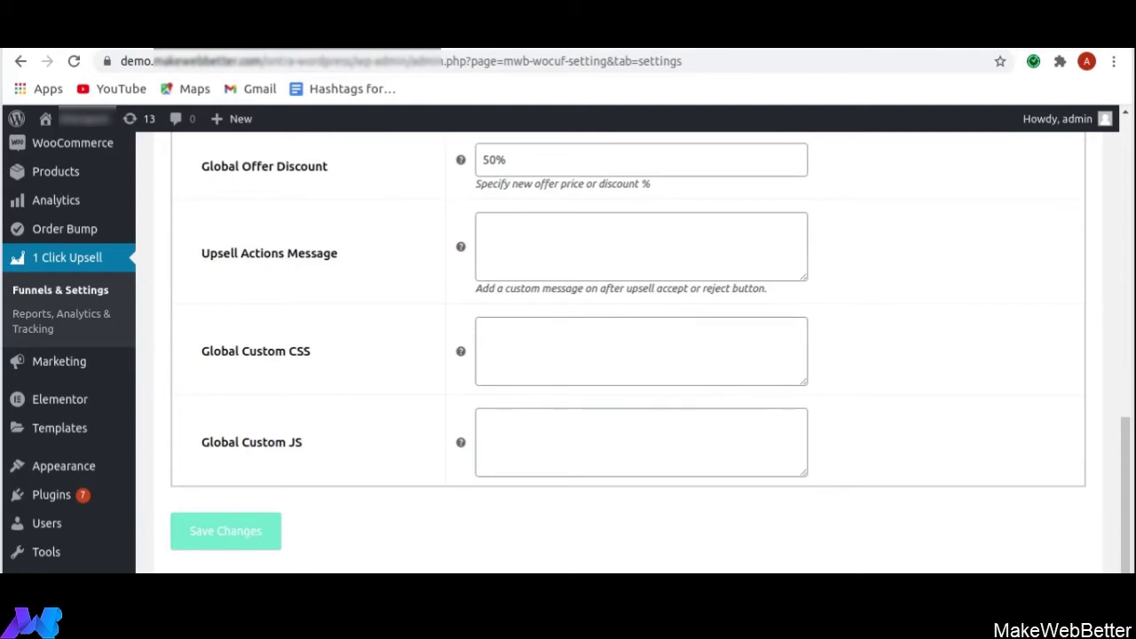
pyautogui.scroll(3, 436, 487)
pyautogui.scroll(2, 439, 486)
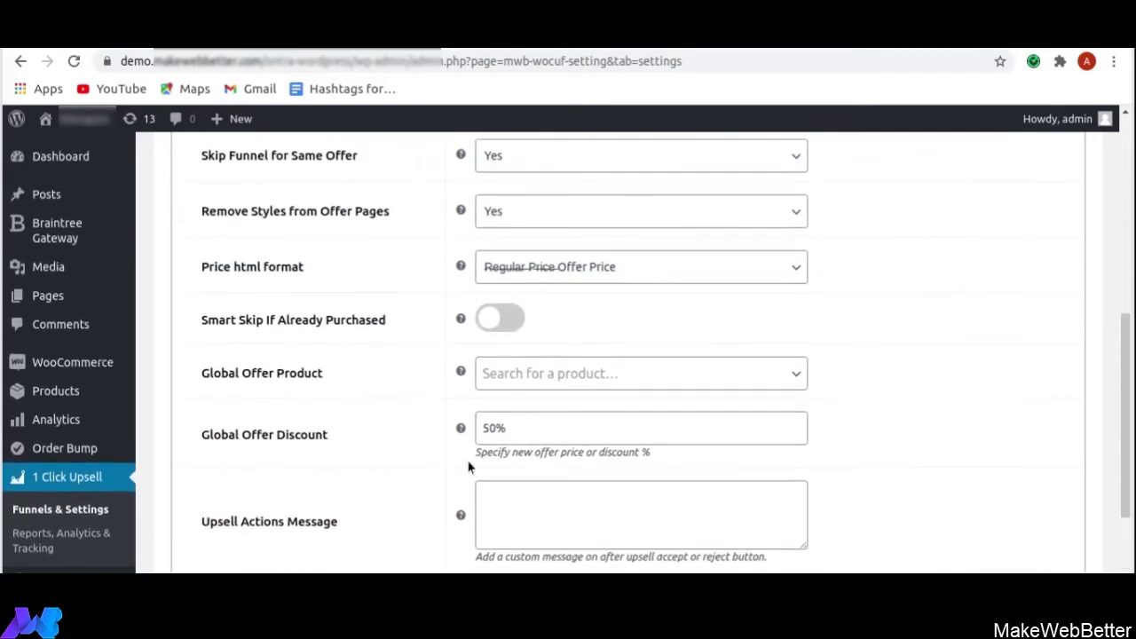
pyautogui.scroll(-3, 466, 454)
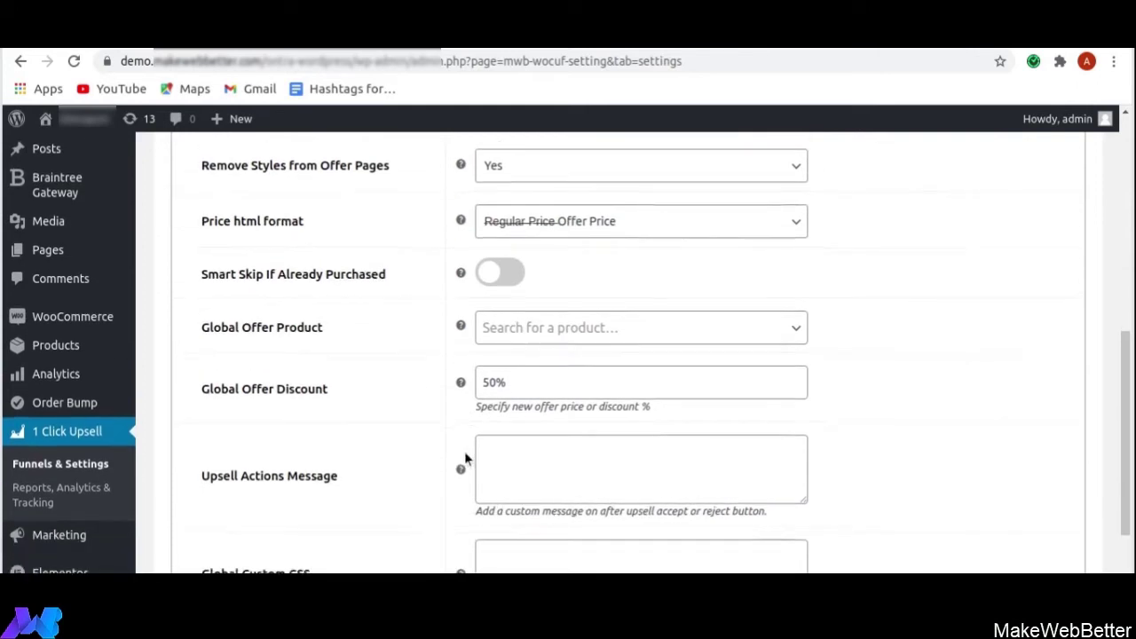
pyautogui.scroll(-2, 465, 454)
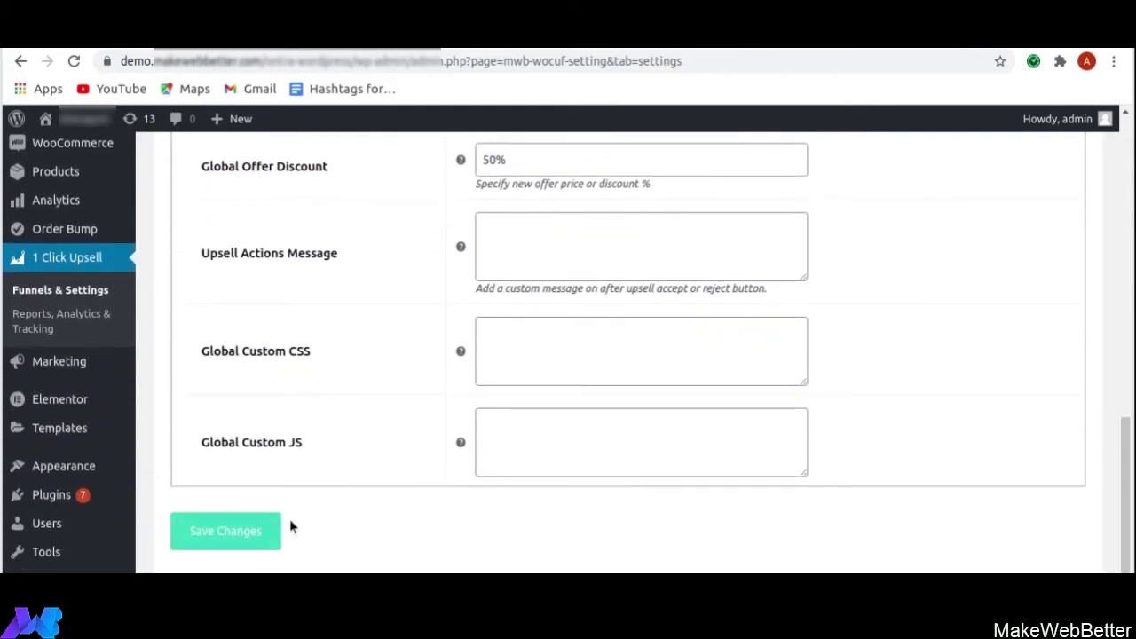
pyautogui.click(253, 533)
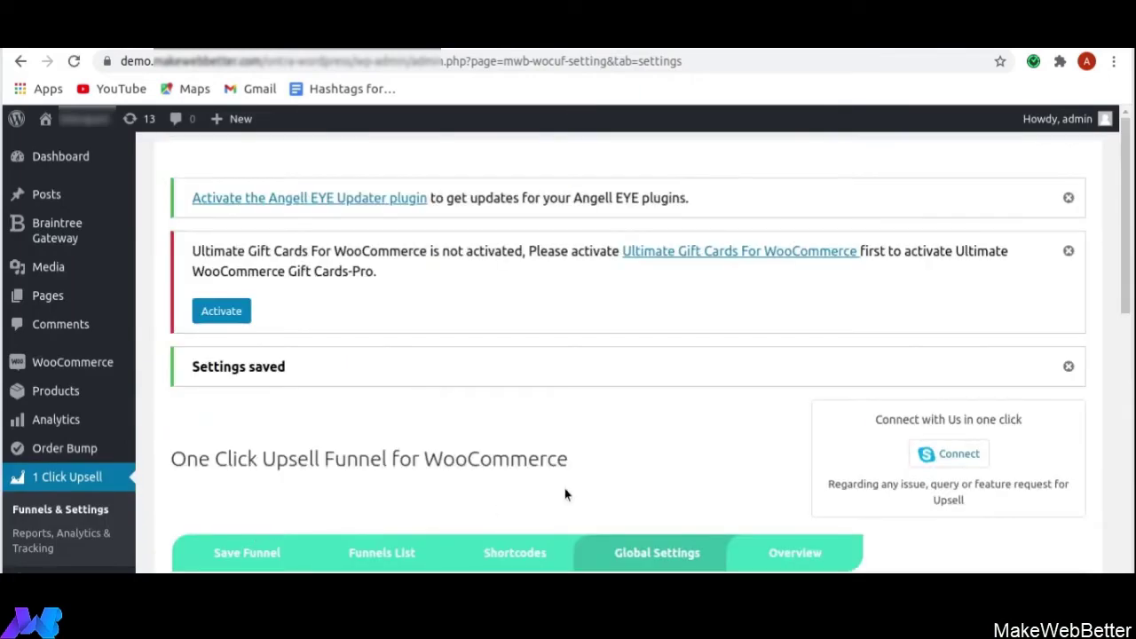
# Step: Return to the Funnels List showing live Funnel #2 targeting Belt (#17)
pyautogui.scroll(-3, 609, 439)
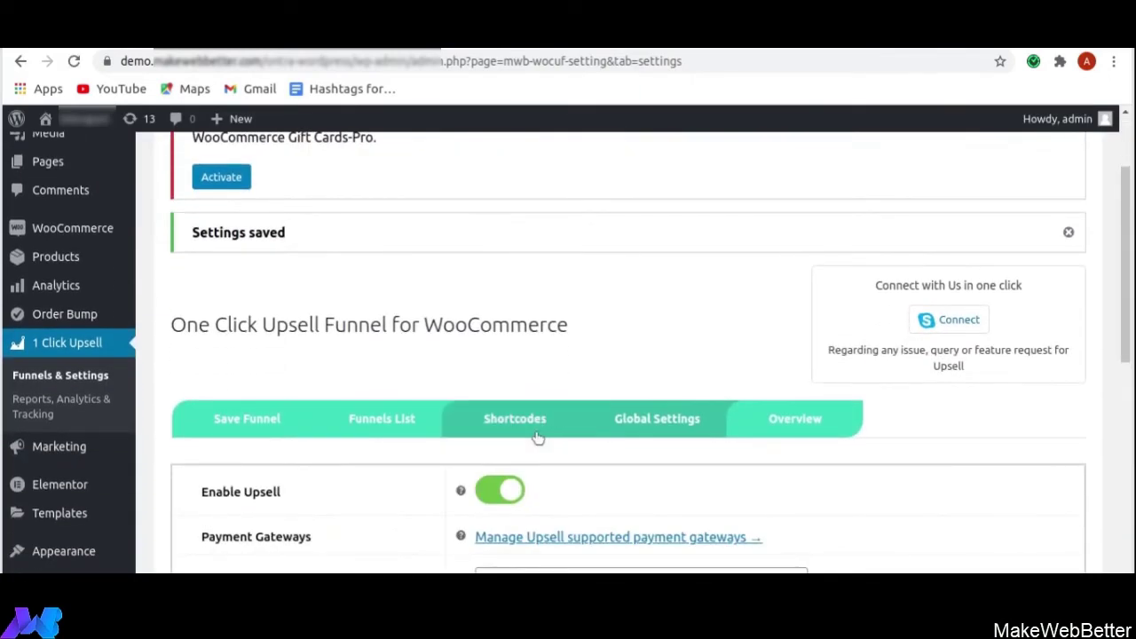
pyautogui.click(404, 424)
pyautogui.scroll(-5, 581, 391)
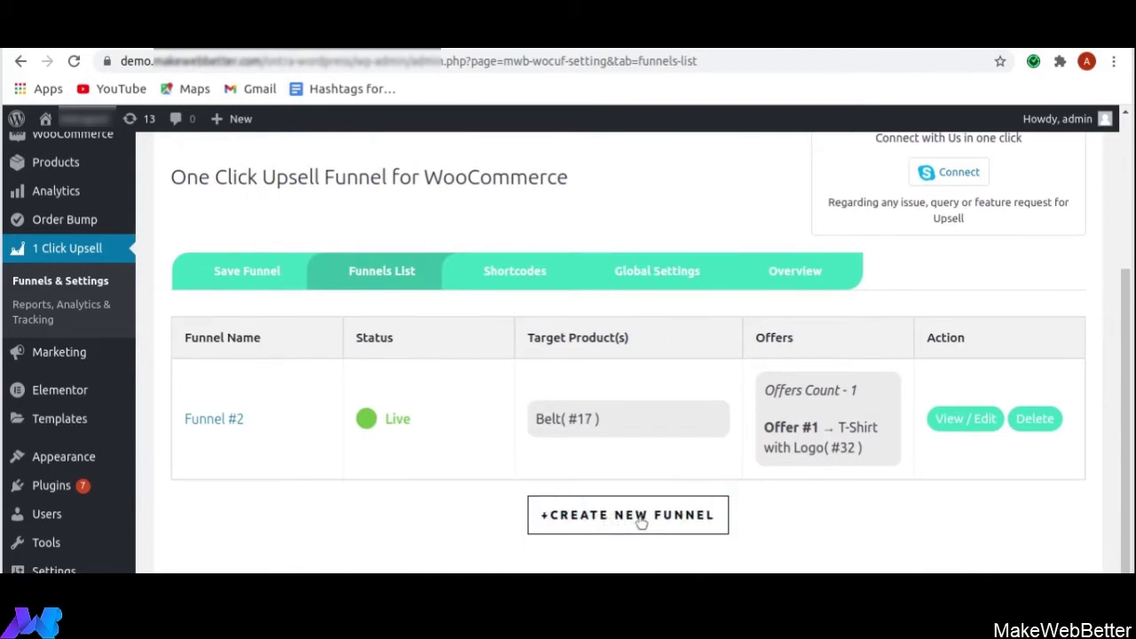
# Step: Create a new funnel, bringing up the empty Funnel #3 form with Daily schedule
pyautogui.click(575, 523)
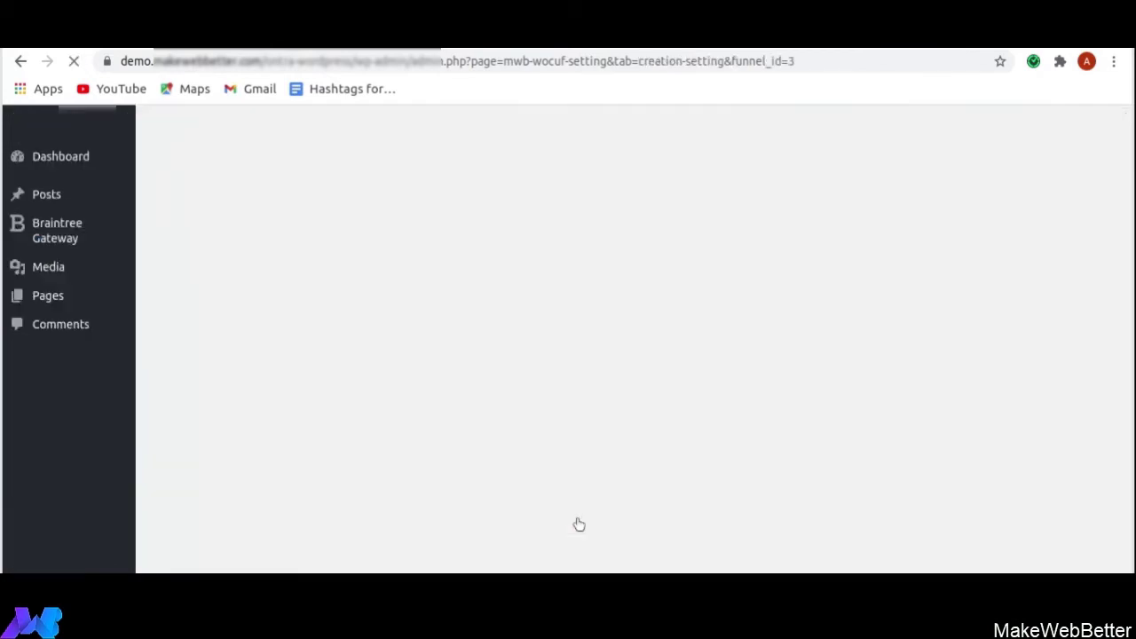
pyautogui.scroll(-3, 573, 493)
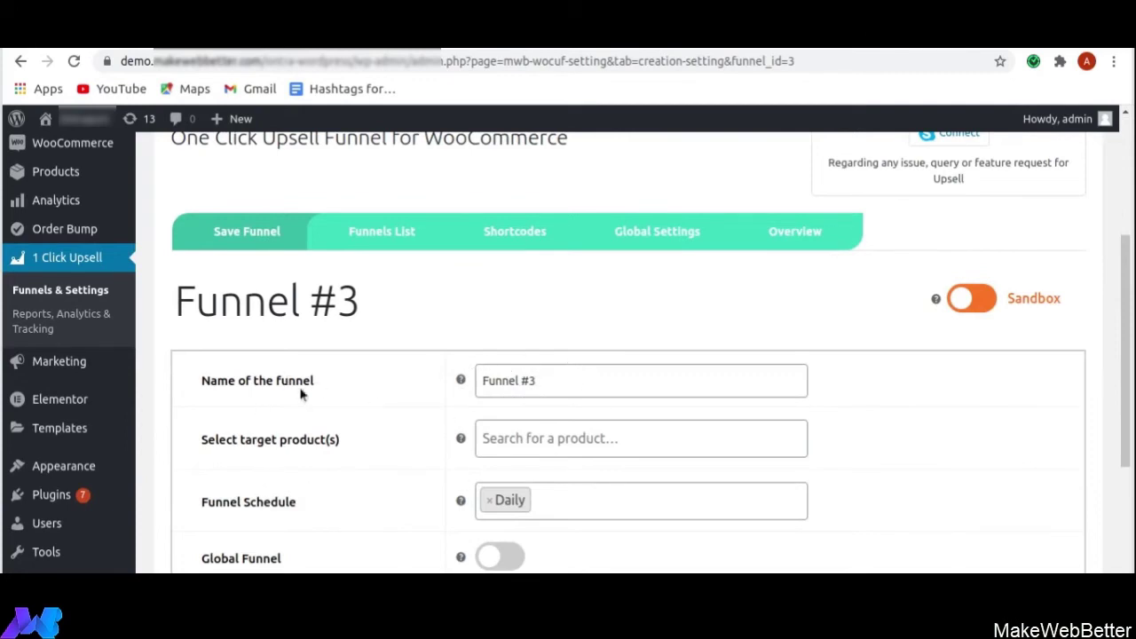
pyautogui.scroll(-1, 565, 469)
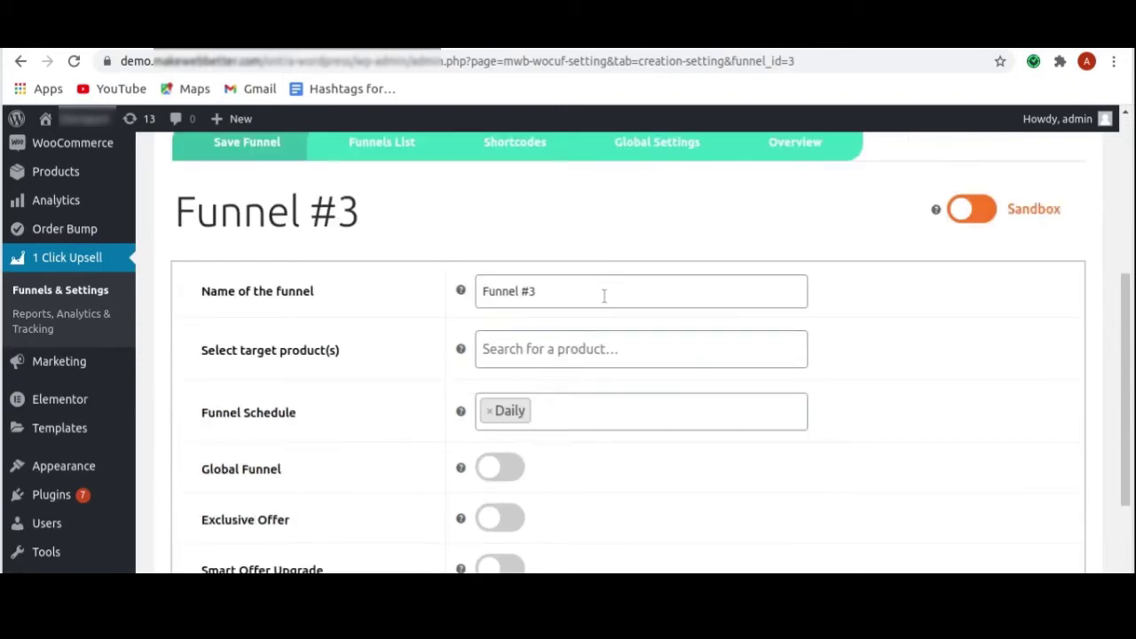
# Step: Rename the funnel from 'Funnel #3' to 'New Funnel'
pyautogui.click(587, 295)
pyautogui.press('BackSpace')
pyautogui.press('BackSpace')
pyautogui.press('BackSpace')
pyautogui.press('BackSpace')
pyautogui.press('BackSpace')
pyautogui.press('BackSpace')
pyautogui.press('BackSpace')
pyautogui.press('BackSpace')
pyautogui.press('BackSpace')
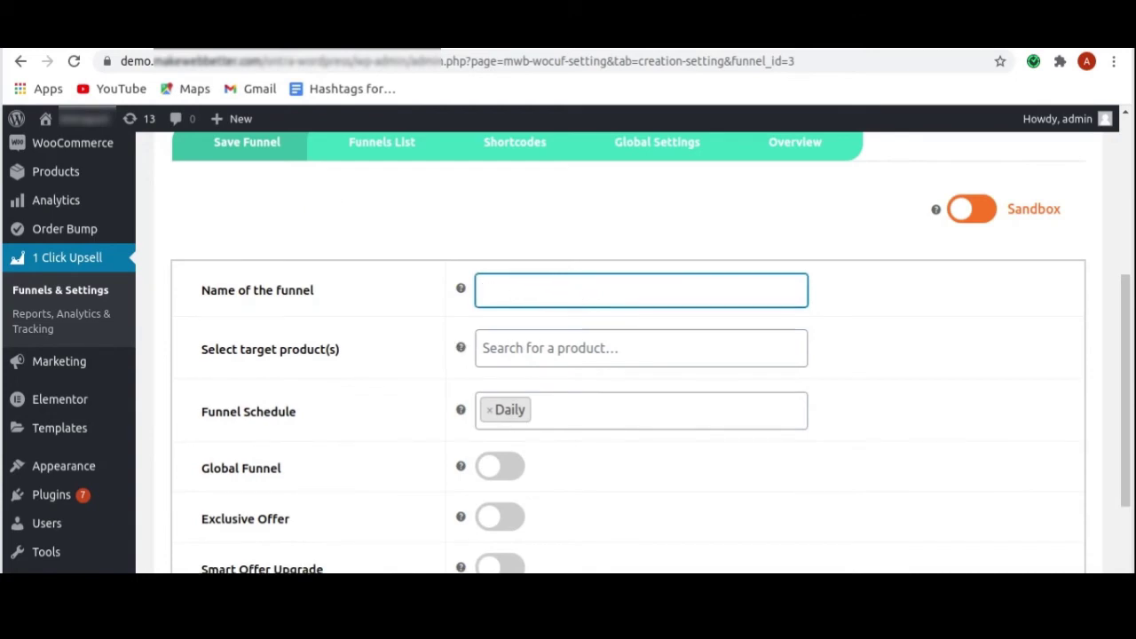
pyautogui.write('New F')
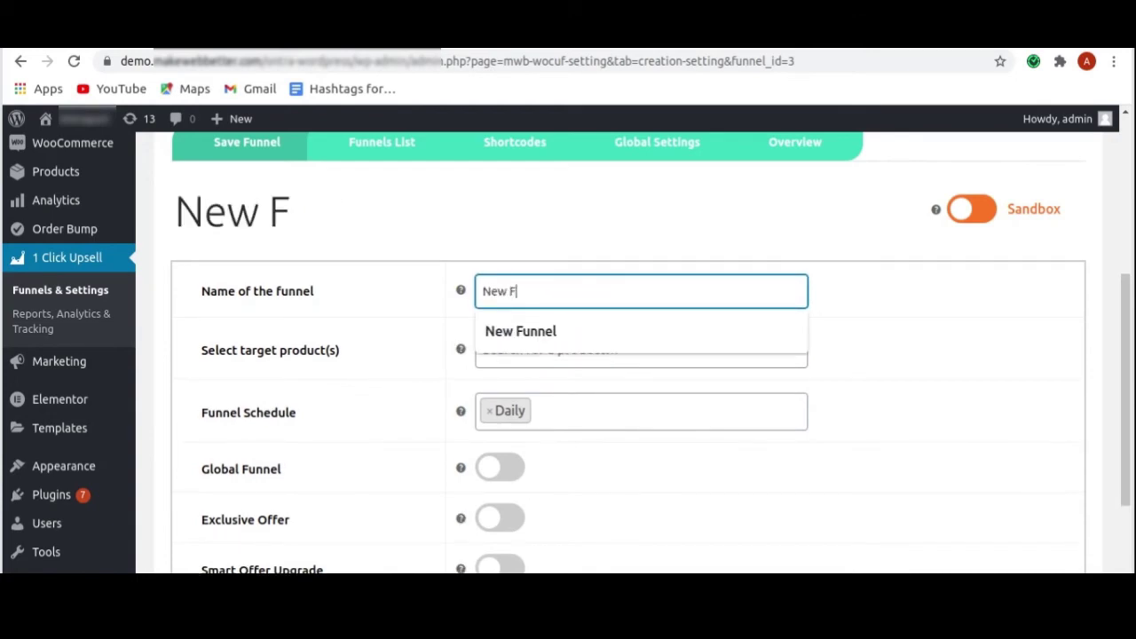
pyautogui.write('unnel')
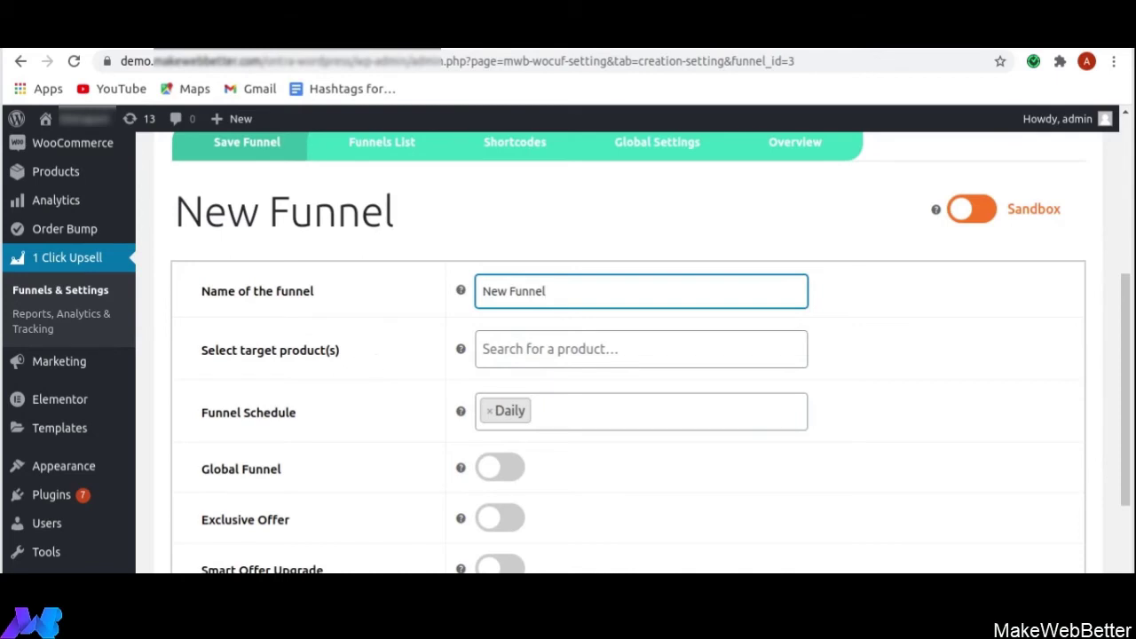
pyautogui.click(515, 350)
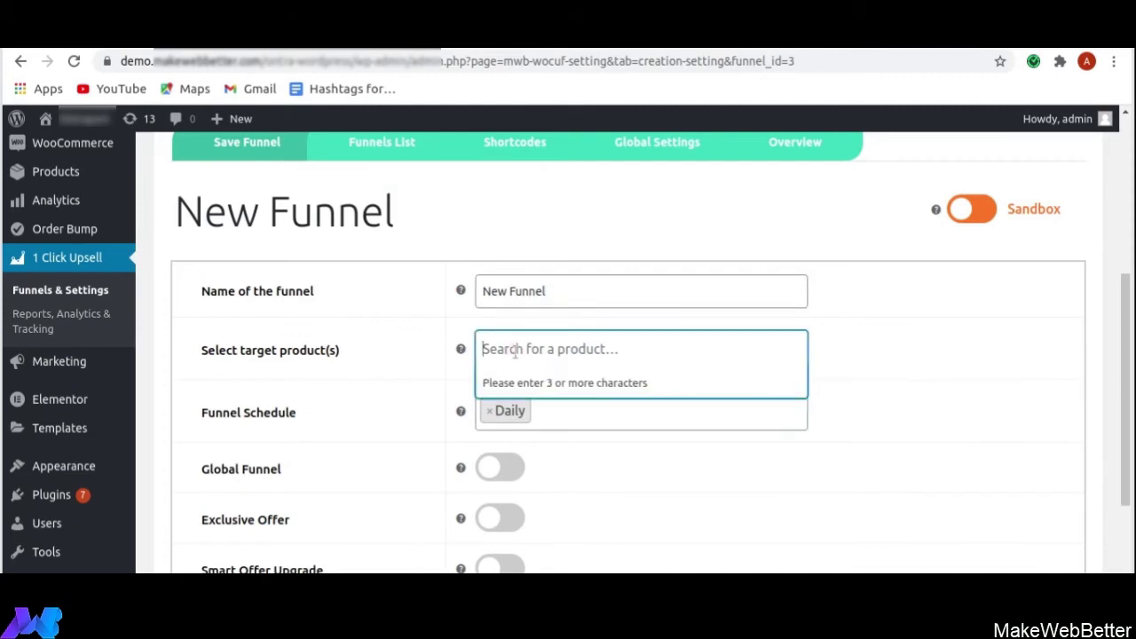
# Step: Search 'beanie' and set Beanie (#16) as the funnel's target product
pyautogui.write('beanie')
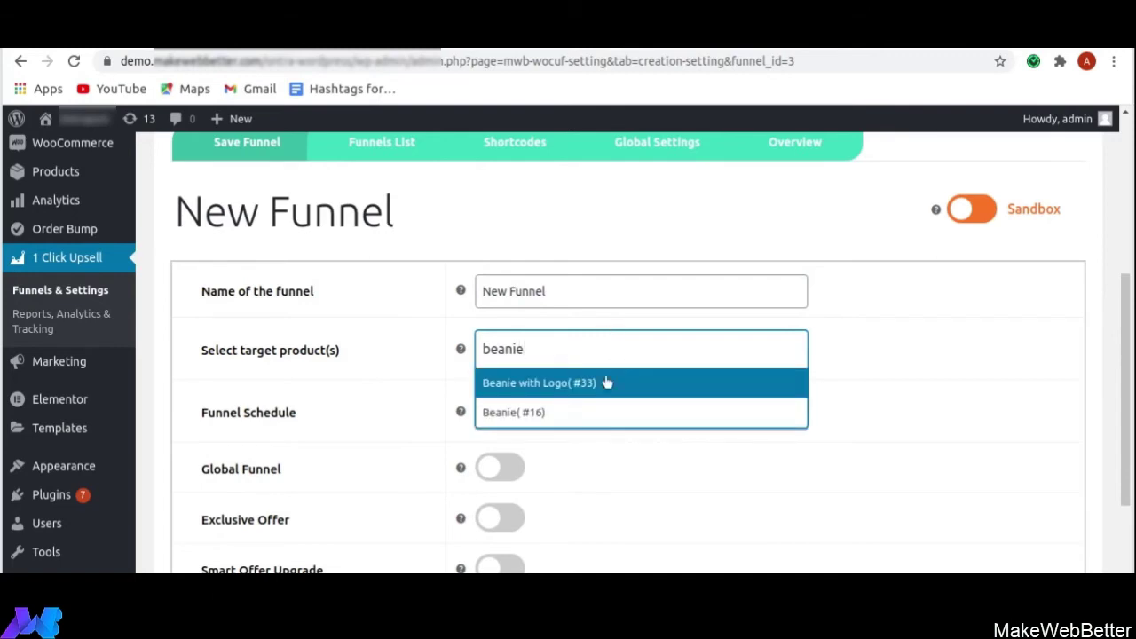
pyautogui.click(544, 419)
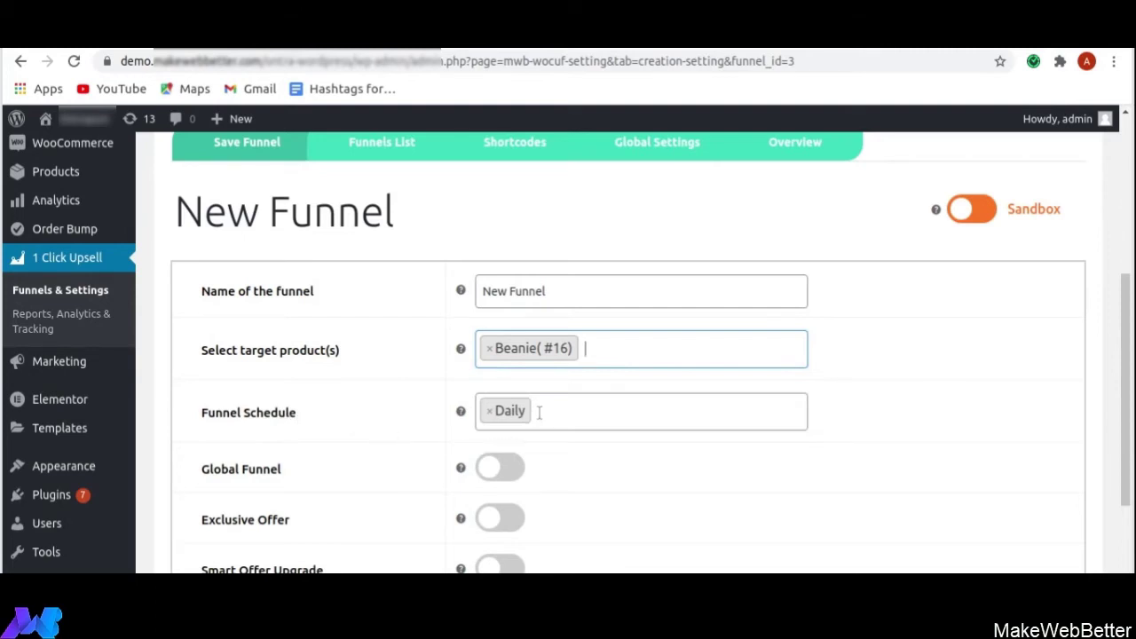
# Step: Add Offer #1 under Funnel Offers, which defaults to a 50% discount
pyautogui.scroll(-1, 538, 411)
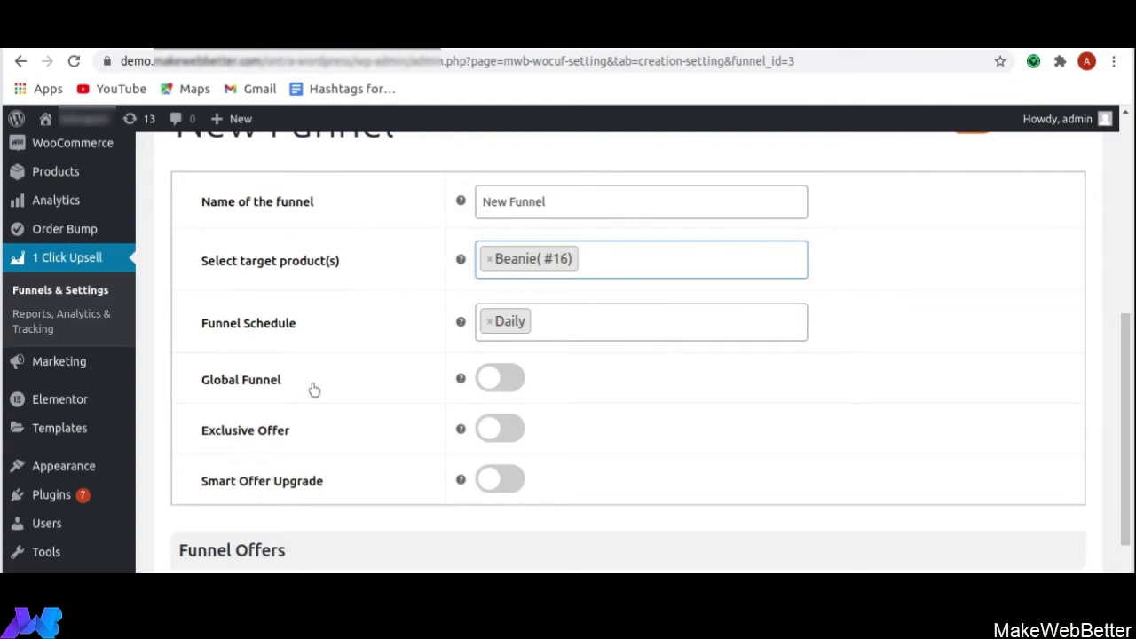
pyautogui.scroll(-1, 313, 388)
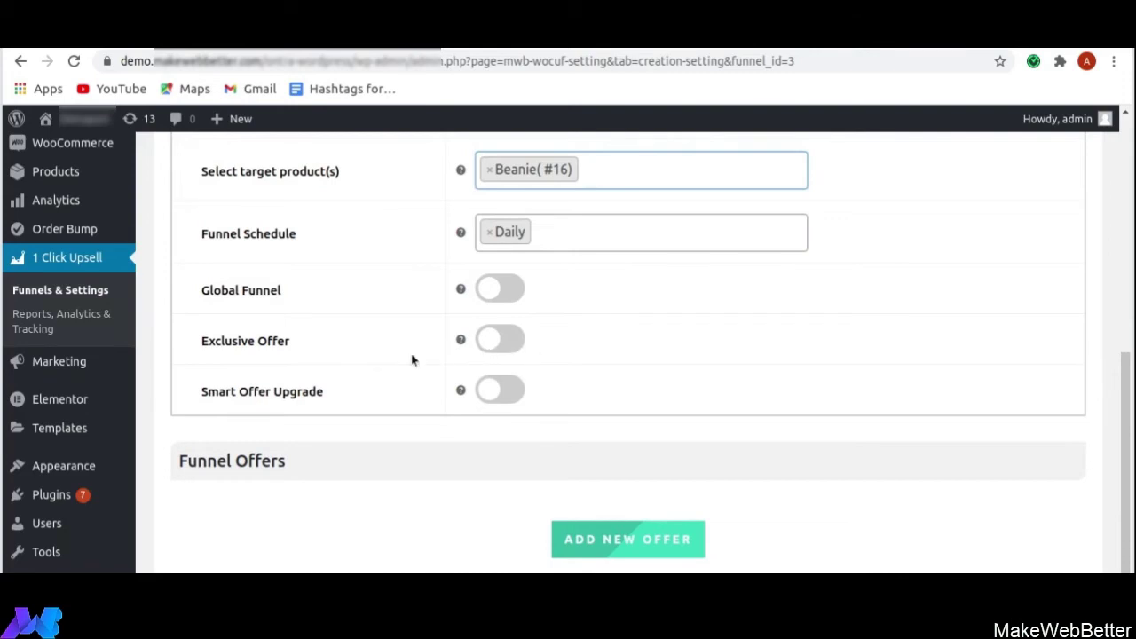
pyautogui.scroll(-1, 342, 364)
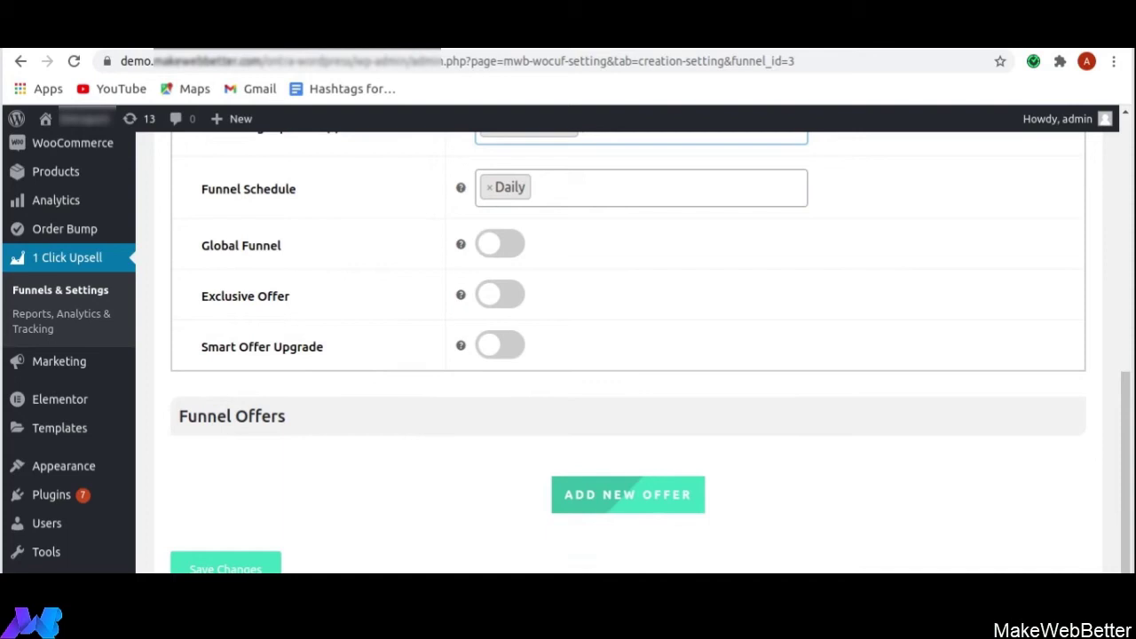
pyautogui.scroll(-1, 336, 360)
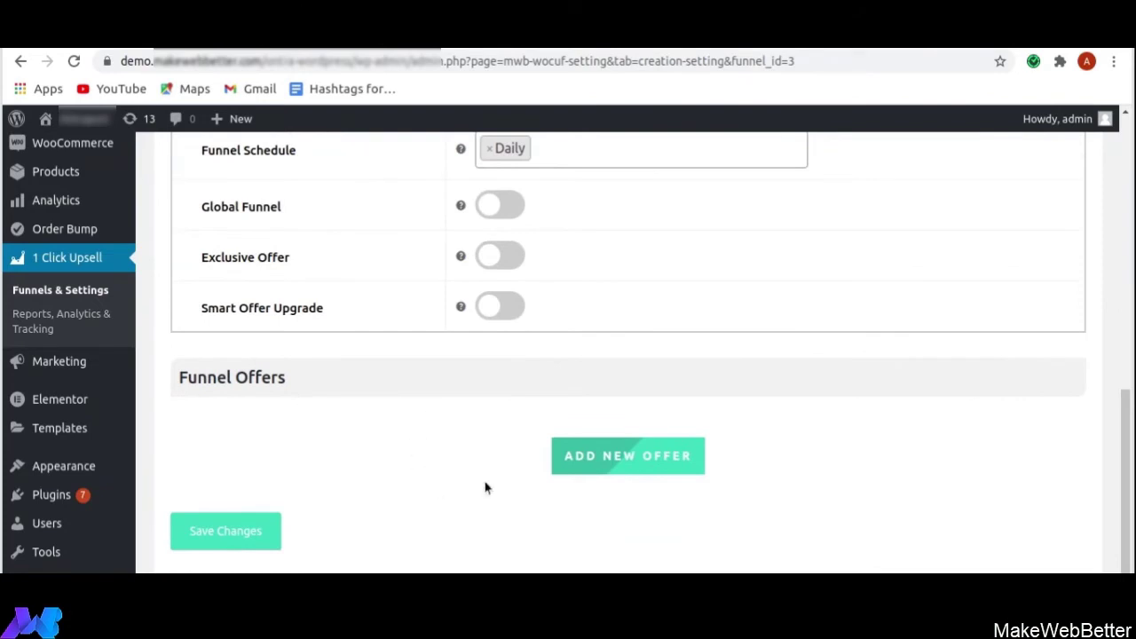
pyautogui.click(607, 465)
# Step: Search for 'belt', pick Belt (#17) as Offer #1's product, and keep its 50% discount
pyautogui.scroll(-3, 432, 431)
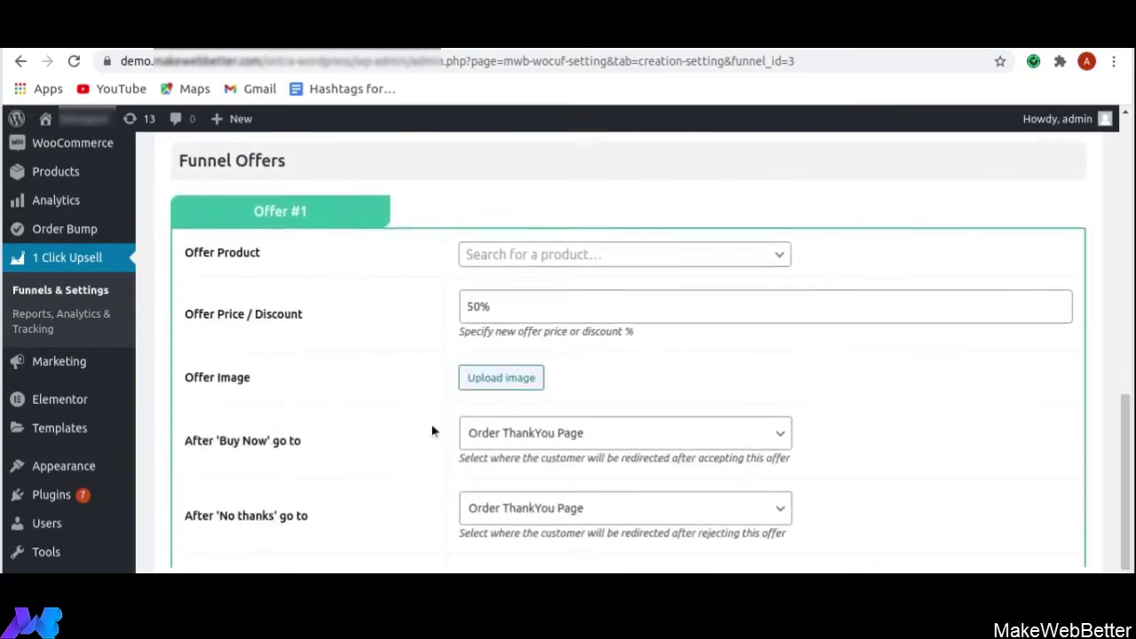
pyautogui.scroll(-1, 337, 329)
pyautogui.scroll(2, 337, 330)
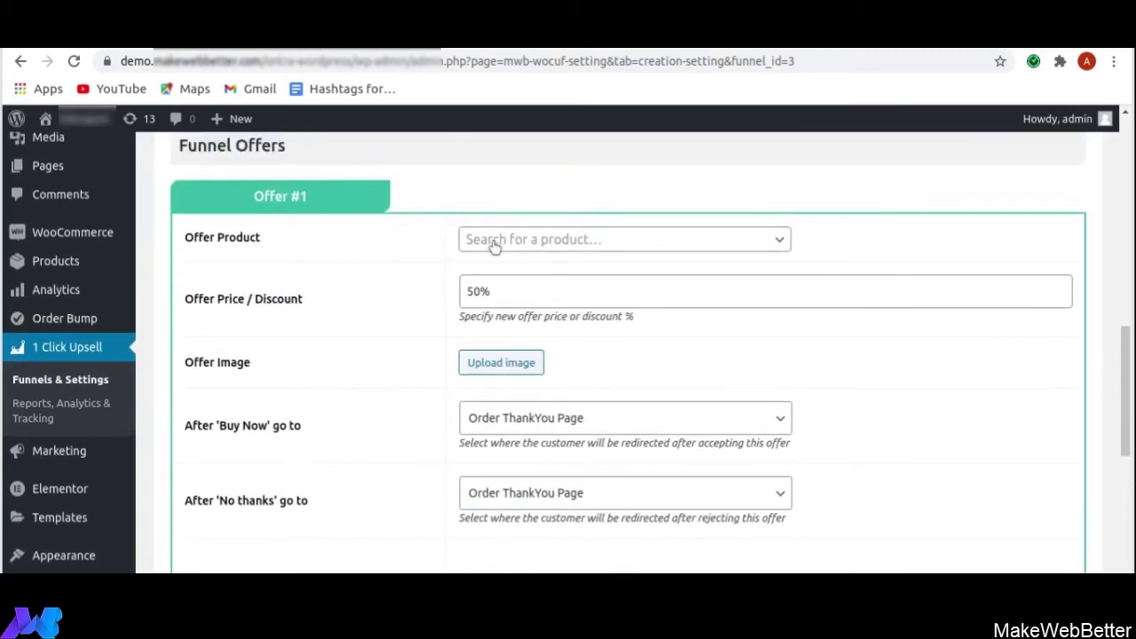
pyautogui.click(526, 251)
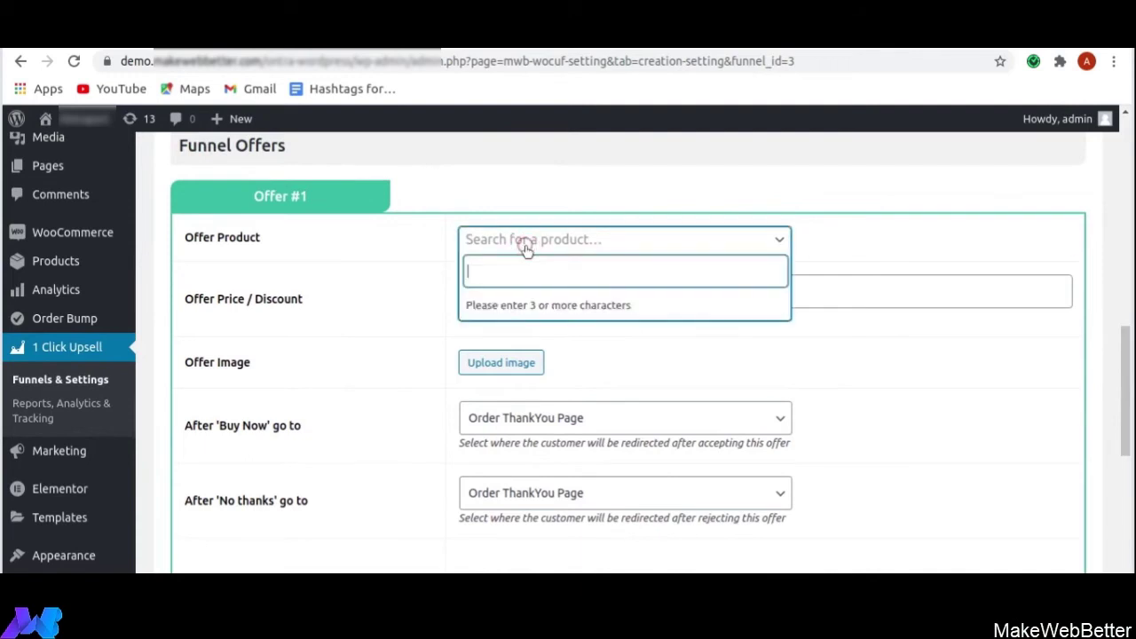
pyautogui.write('belt')
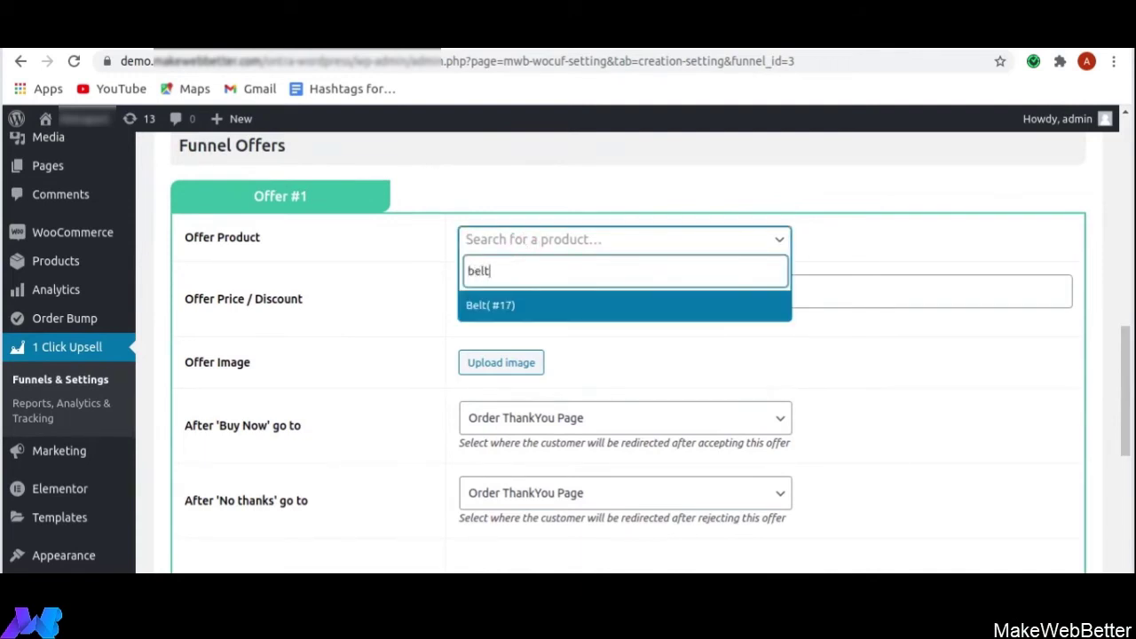
pyautogui.click(479, 307)
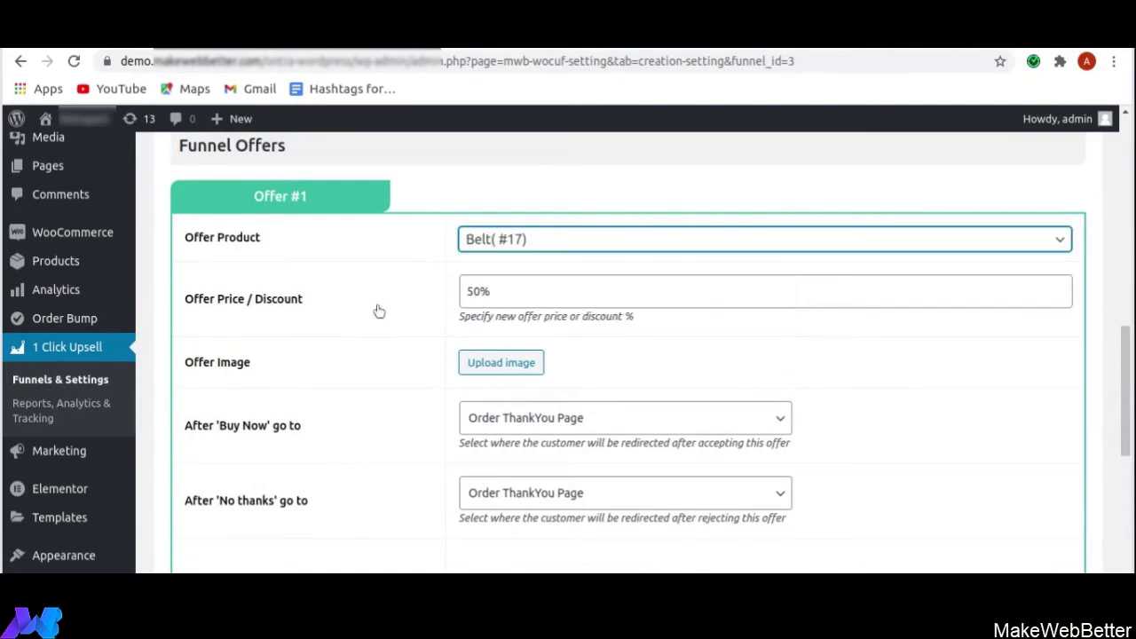
pyautogui.click(512, 290)
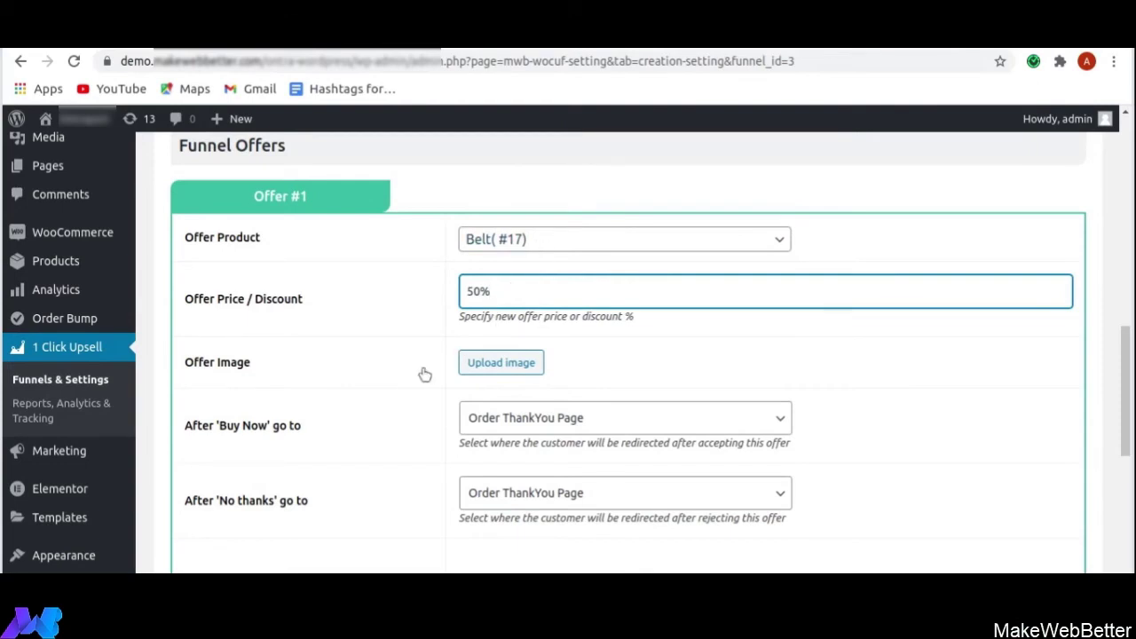
pyautogui.scroll(-1, 448, 354)
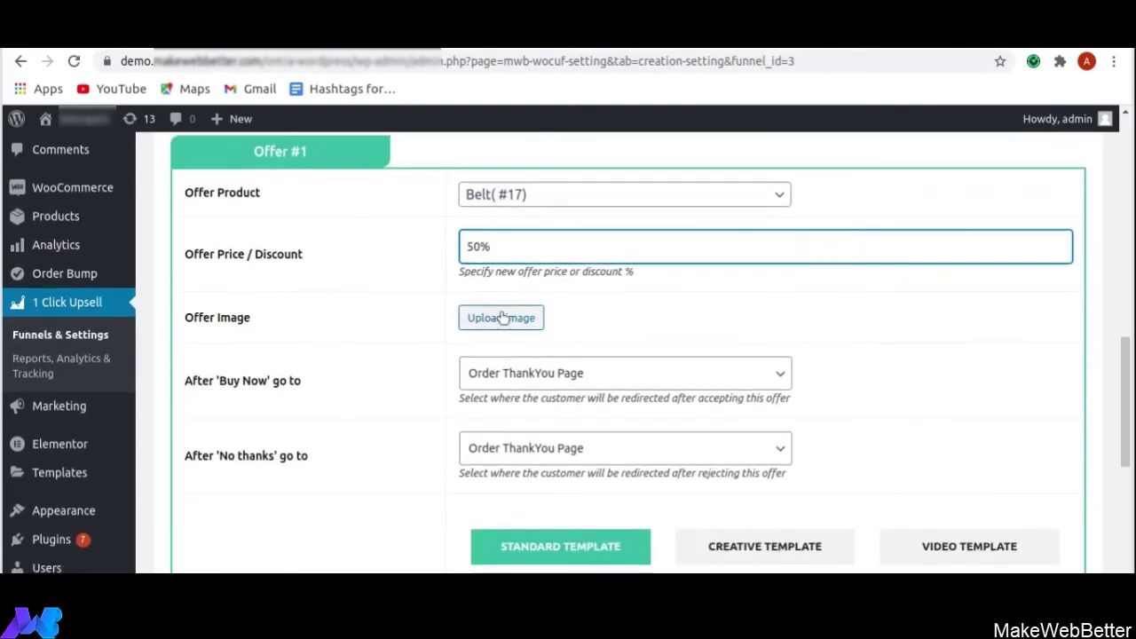
# Step: Insert the belt thumbnail from the Media Library as Offer #1's offer image
pyautogui.click(502, 318)
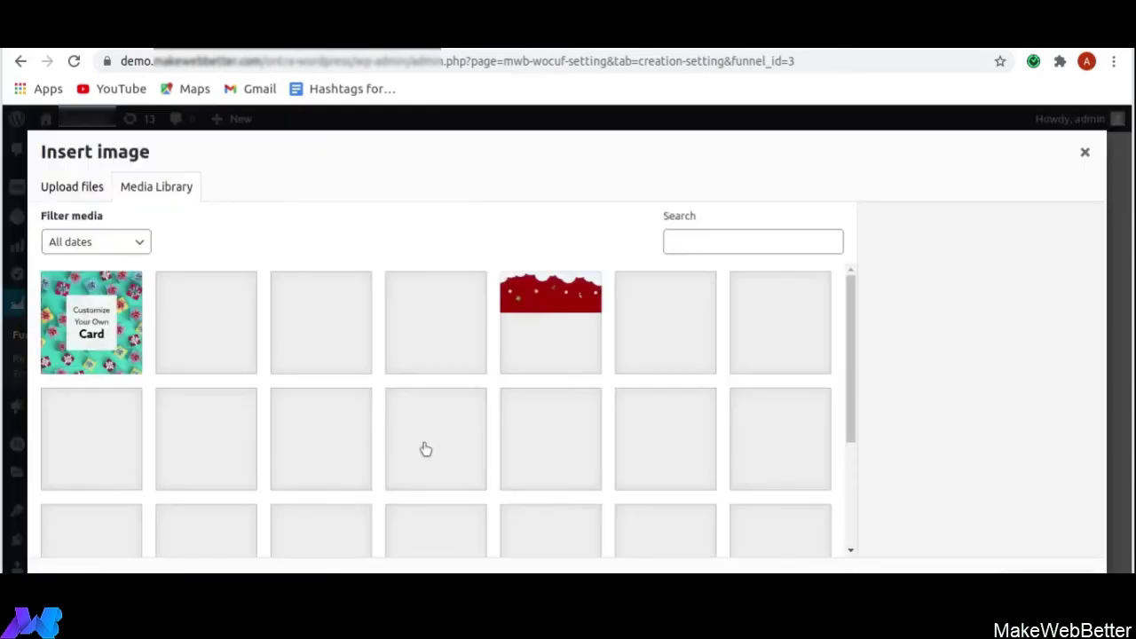
pyautogui.scroll(-3, 406, 432)
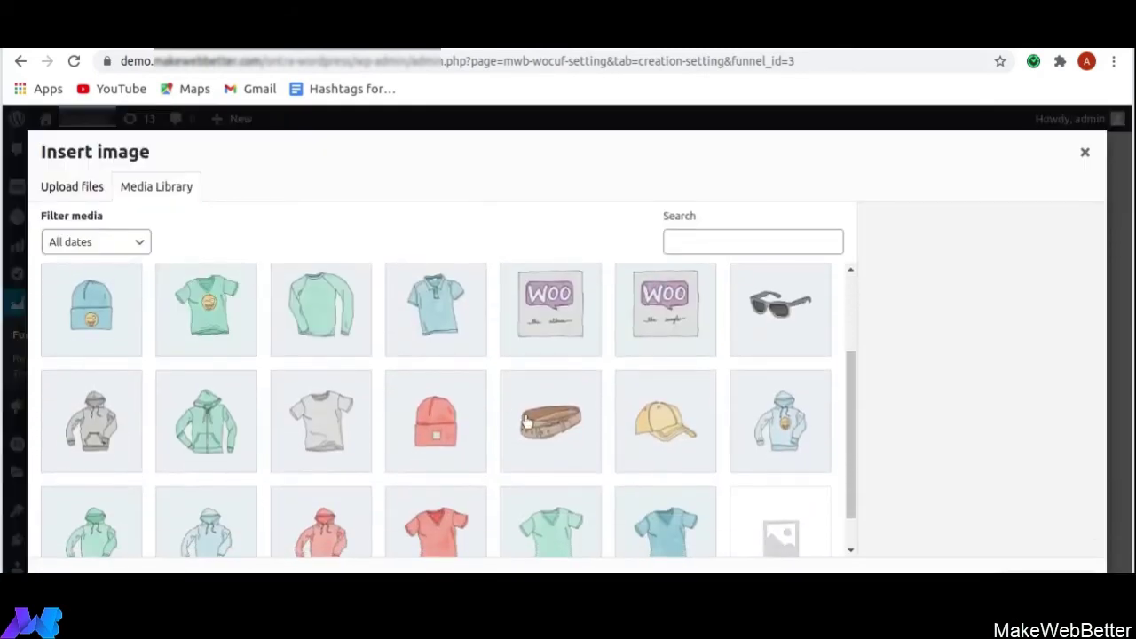
pyautogui.click(525, 422)
pyautogui.click(1056, 565)
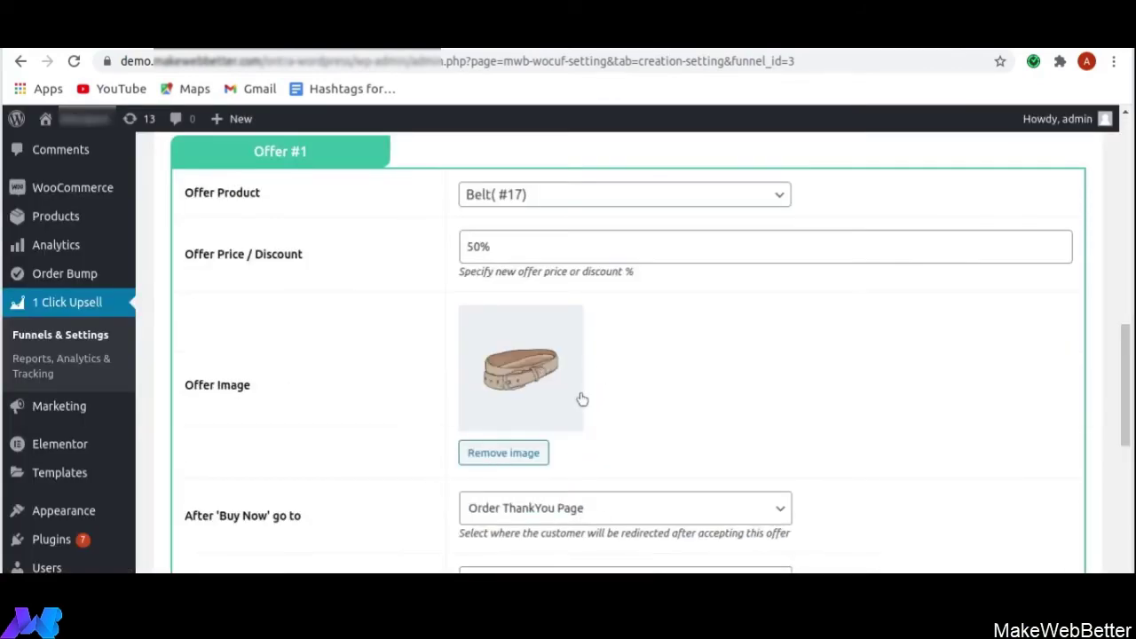
pyautogui.scroll(-3, 580, 368)
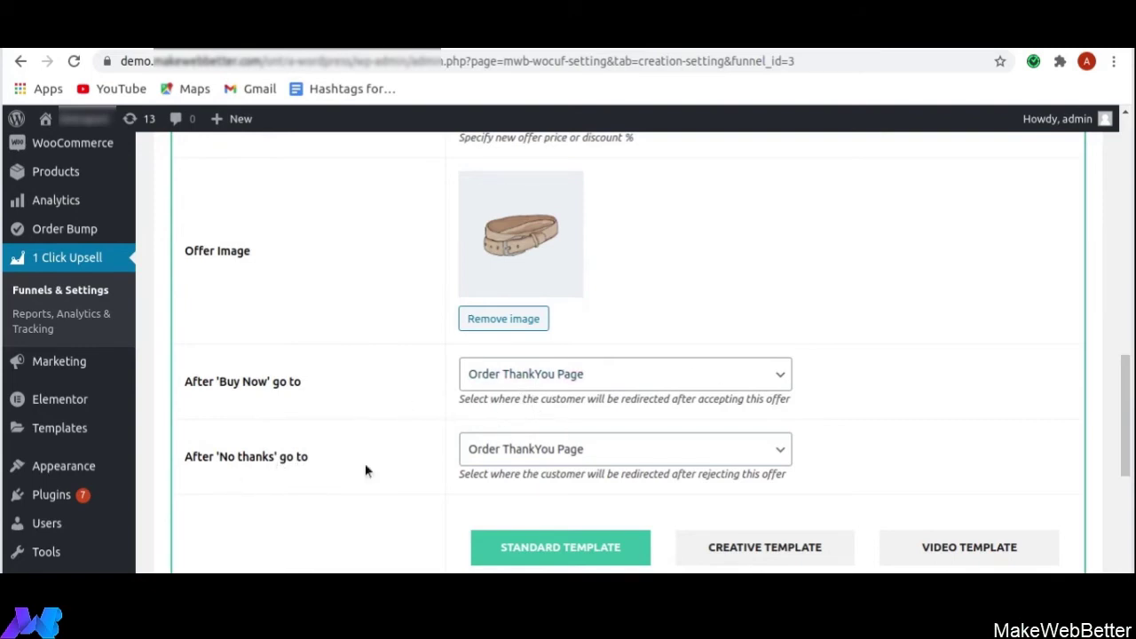
pyautogui.scroll(-1, 448, 464)
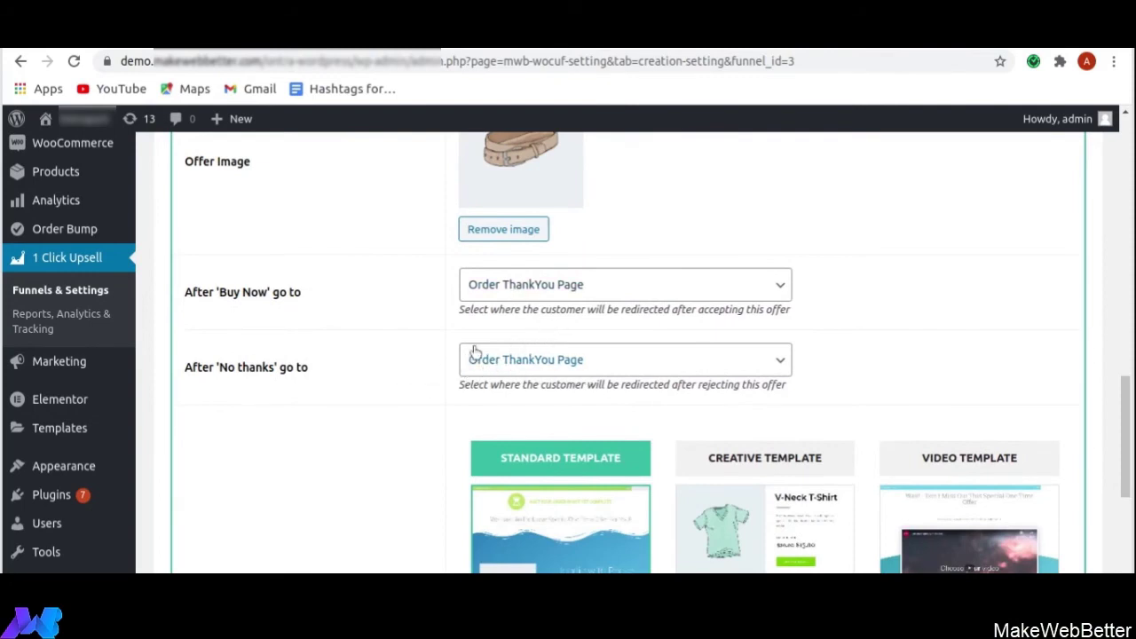
pyautogui.scroll(-2, 492, 342)
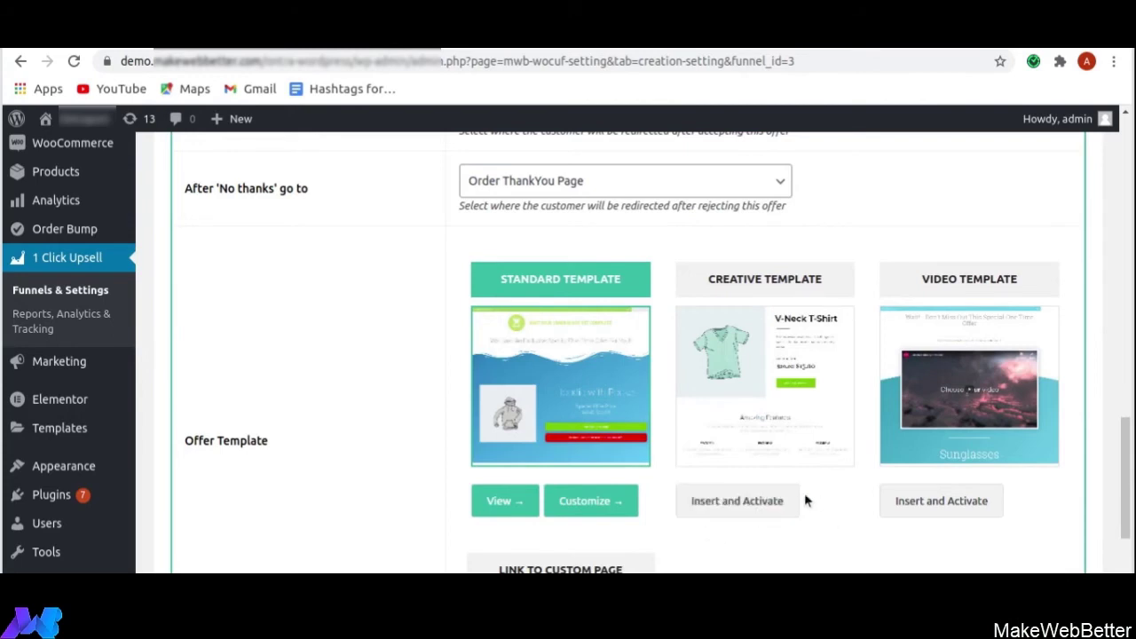
# Step: Insert and activate the Creative Template for Offer #1, replacing the Standard Template
pyautogui.moveTo(713, 415)
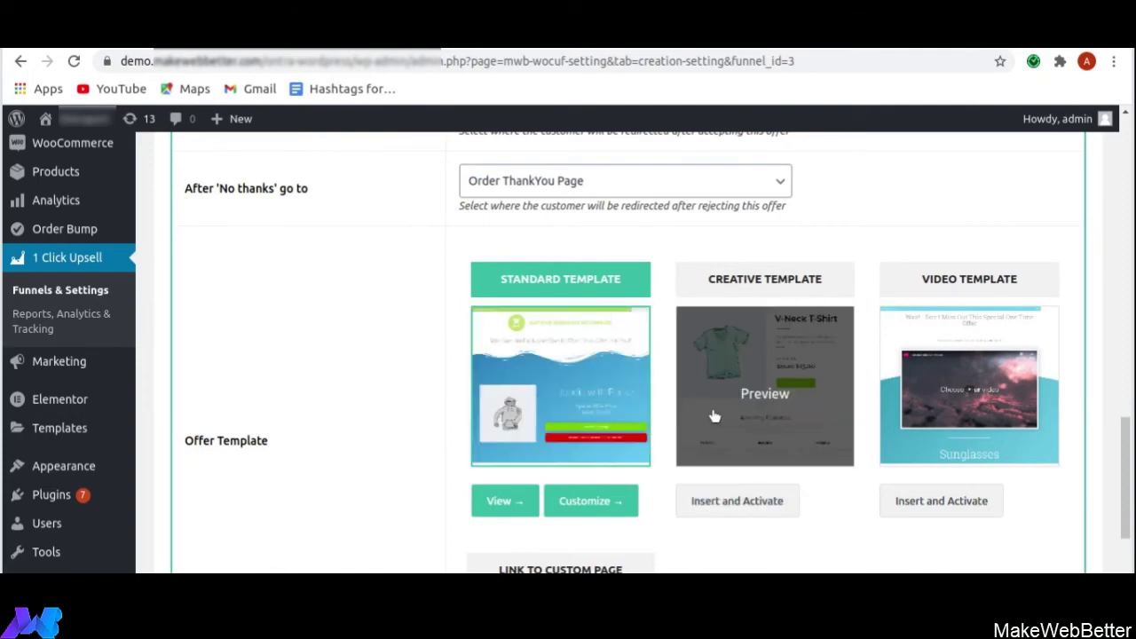
pyautogui.click(732, 501)
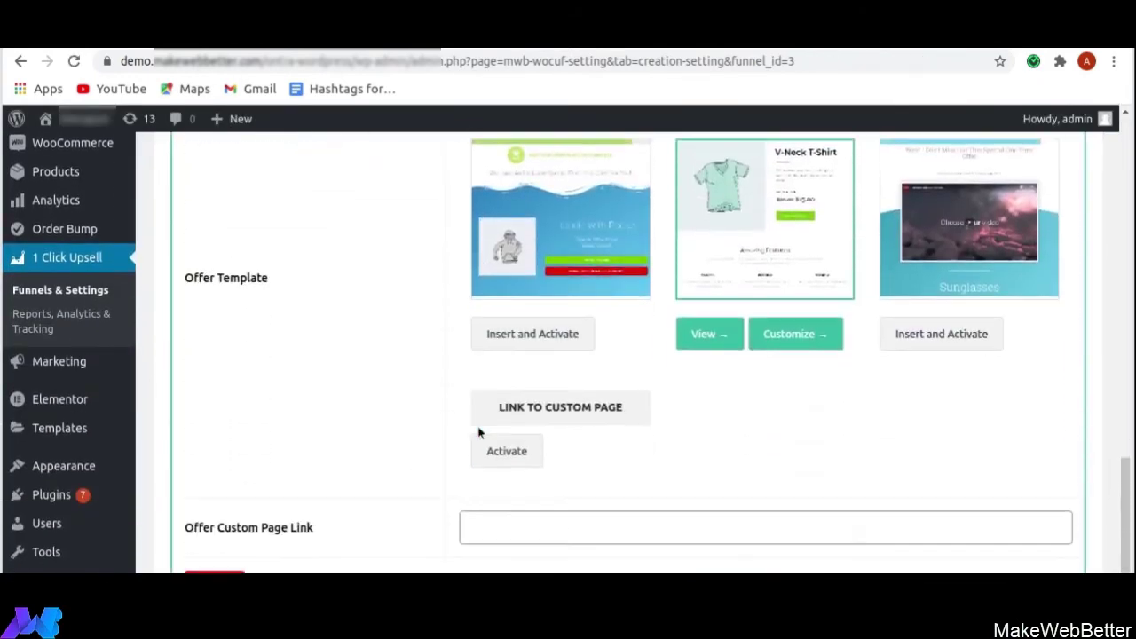
pyautogui.scroll(-2, 478, 432)
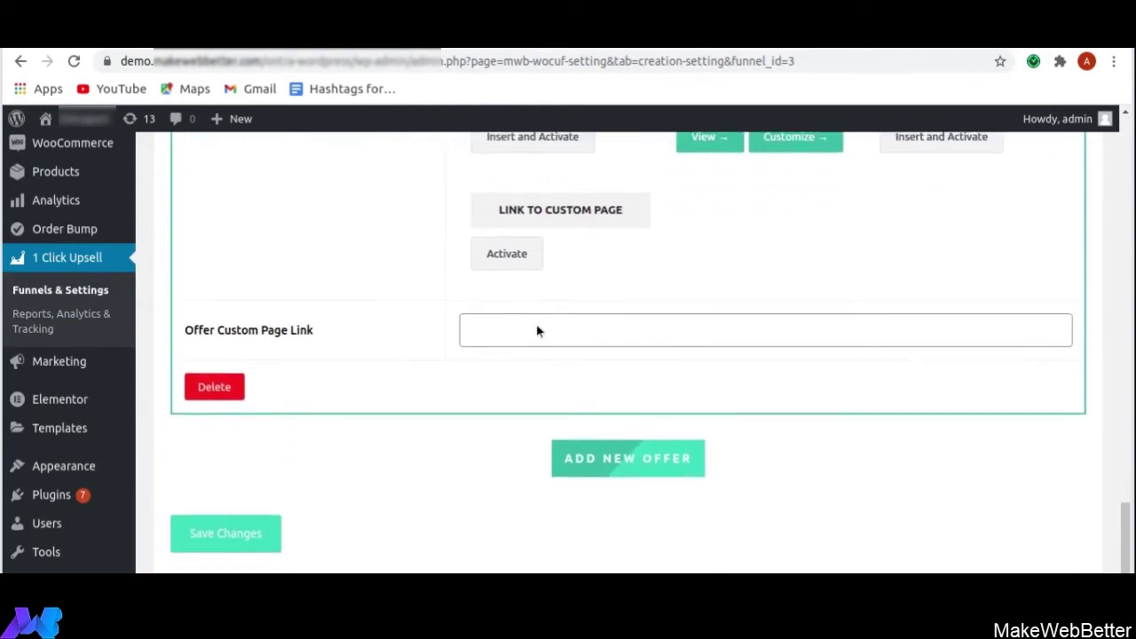
# Step: Save New Funnel and review it: Beanie (#16) target, Daily schedule, Sandbox mode
pyautogui.click(241, 537)
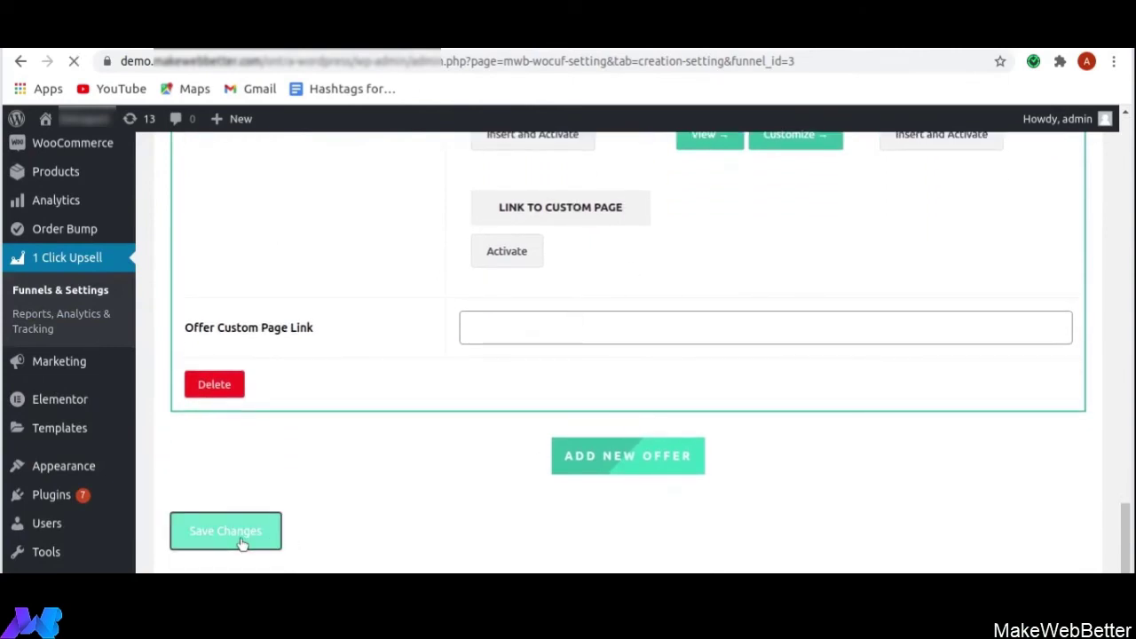
pyautogui.scroll(-2, 730, 420)
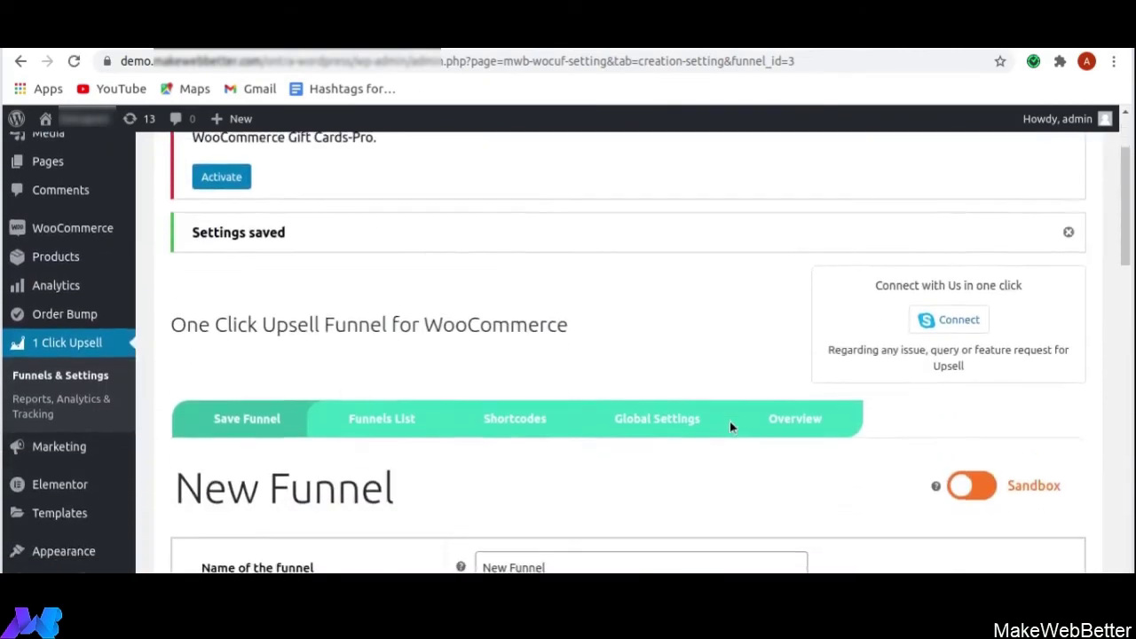
pyautogui.scroll(-5, 729, 426)
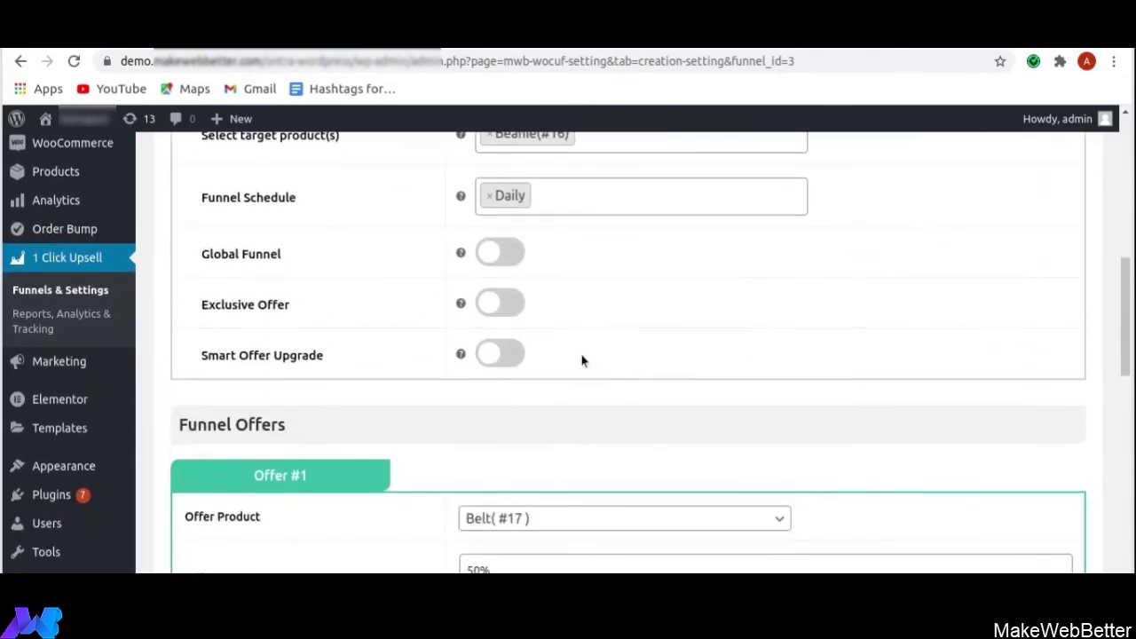
pyautogui.scroll(4, 622, 406)
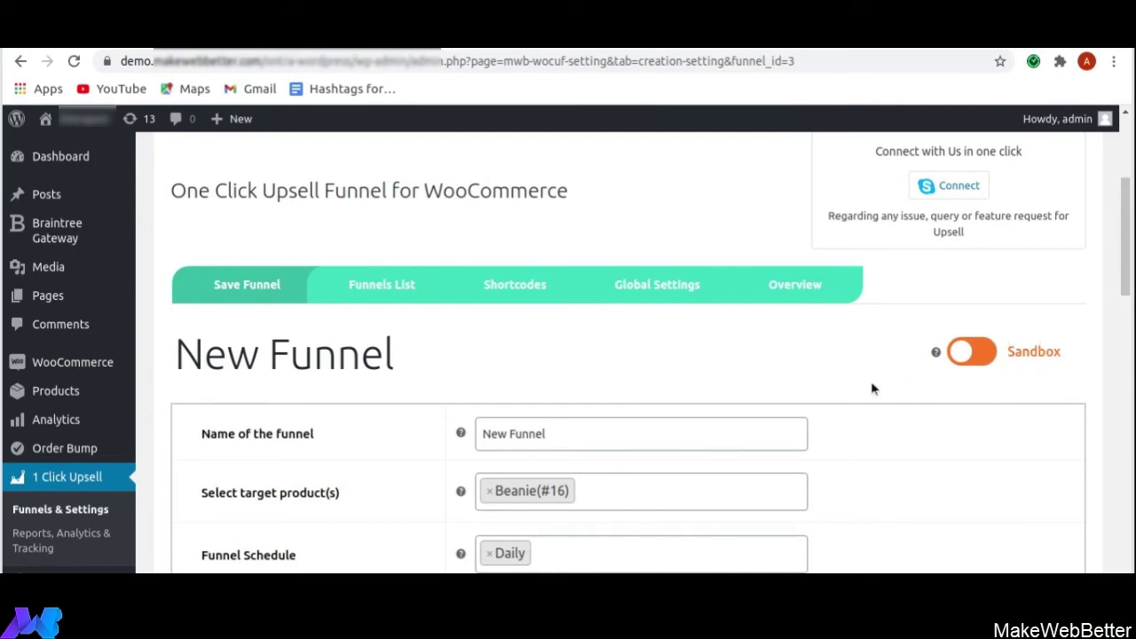
pyautogui.scroll(-2, 598, 419)
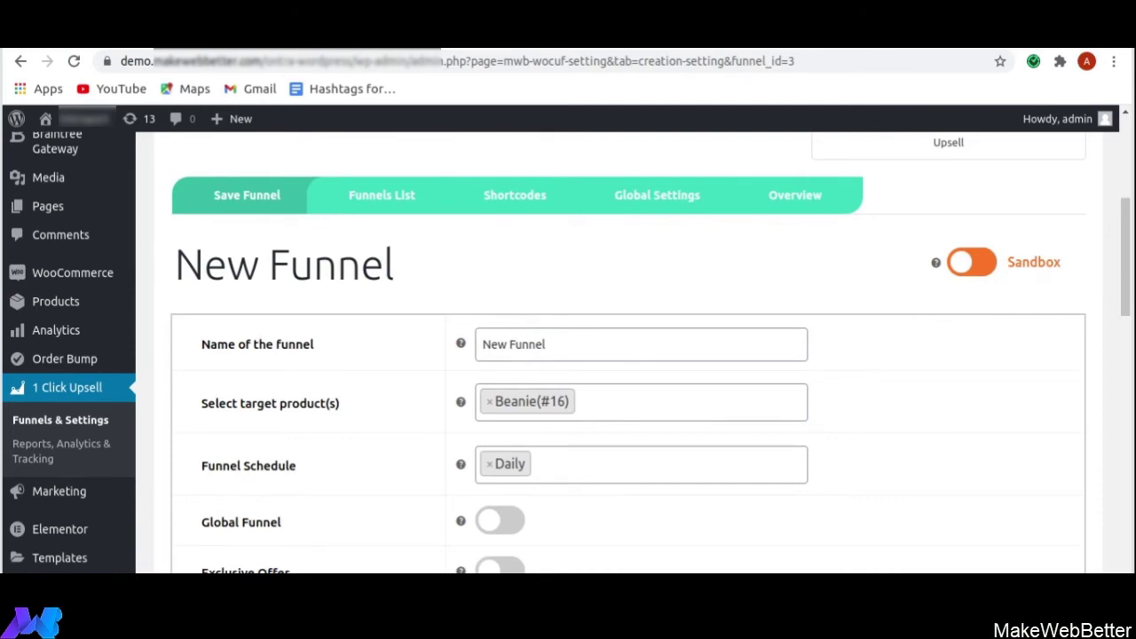
# Step: Switch New Funnel from Sandbox to Live, save it, and go to the Funnels List
pyautogui.click(985, 263)
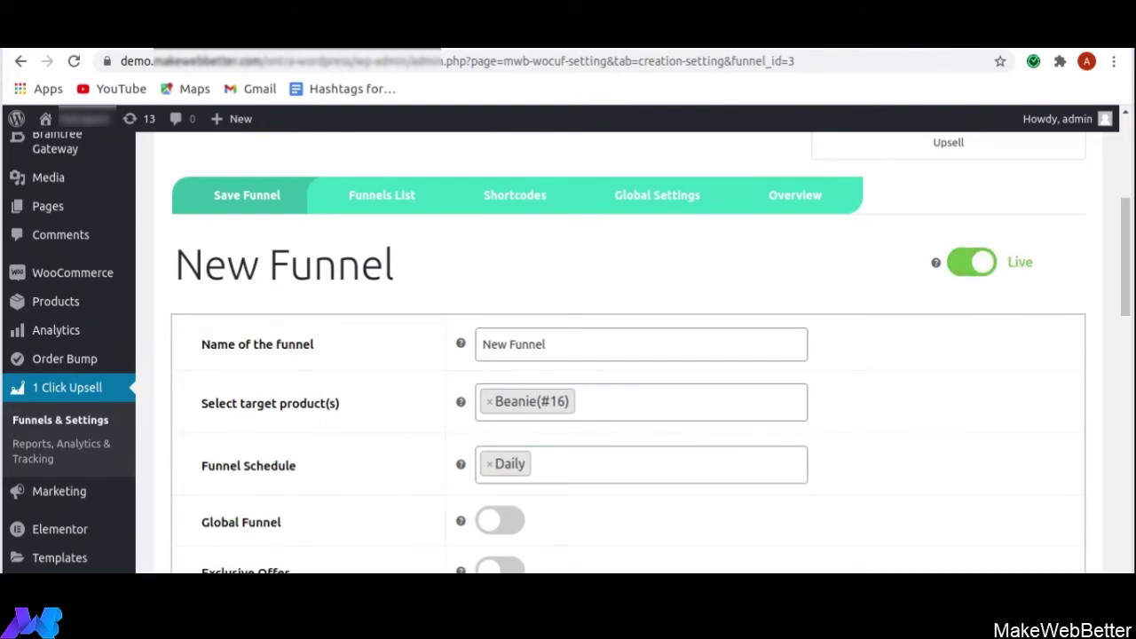
pyautogui.scroll(-3, 852, 403)
pyautogui.scroll(4, 875, 385)
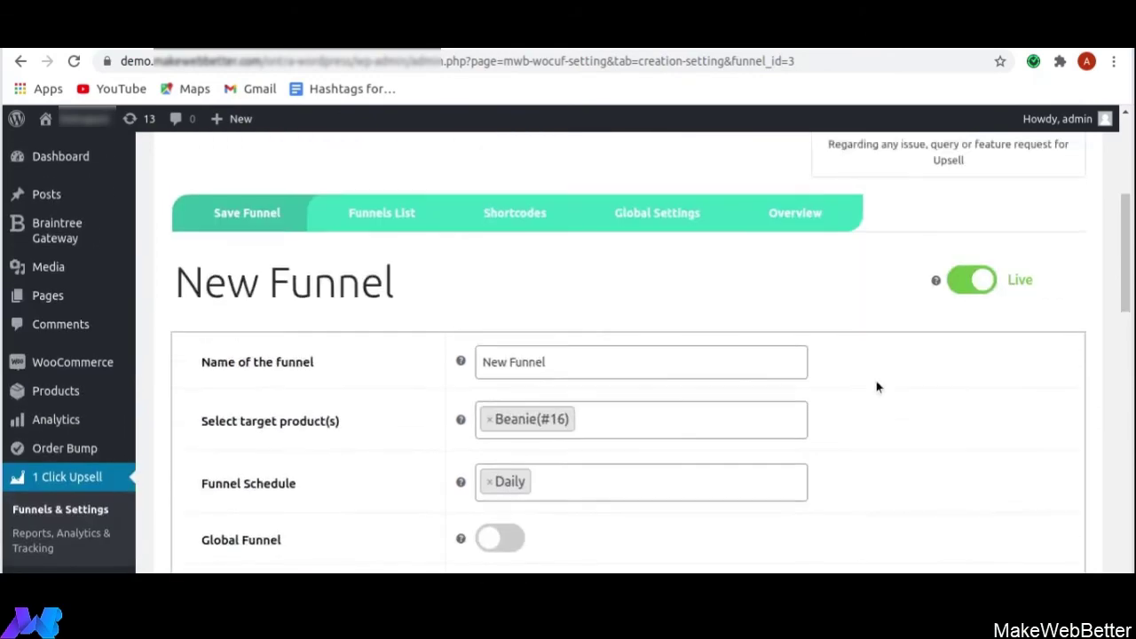
pyautogui.scroll(-2, 843, 408)
pyautogui.scroll(-15, 807, 435)
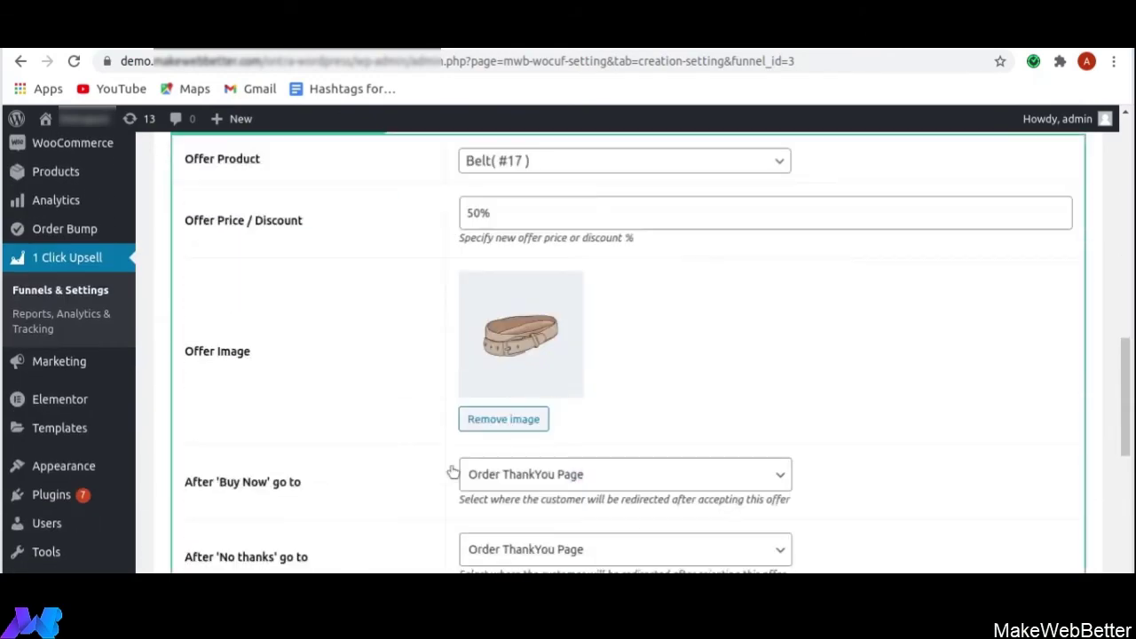
pyautogui.scroll(-3, 322, 505)
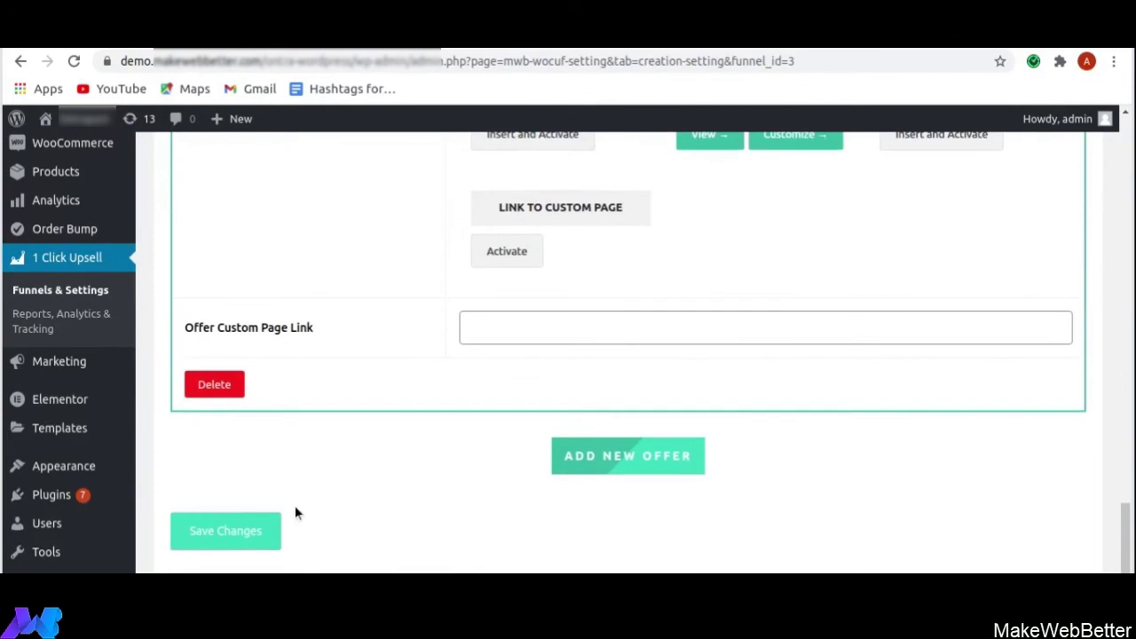
pyautogui.click(235, 526)
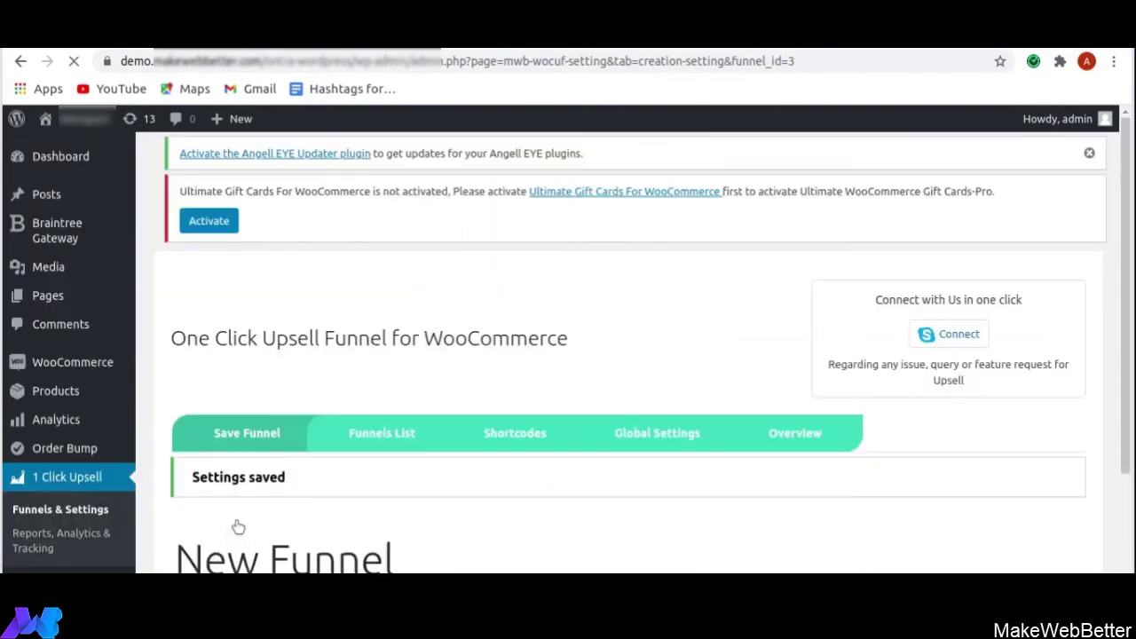
pyautogui.scroll(-3, 453, 543)
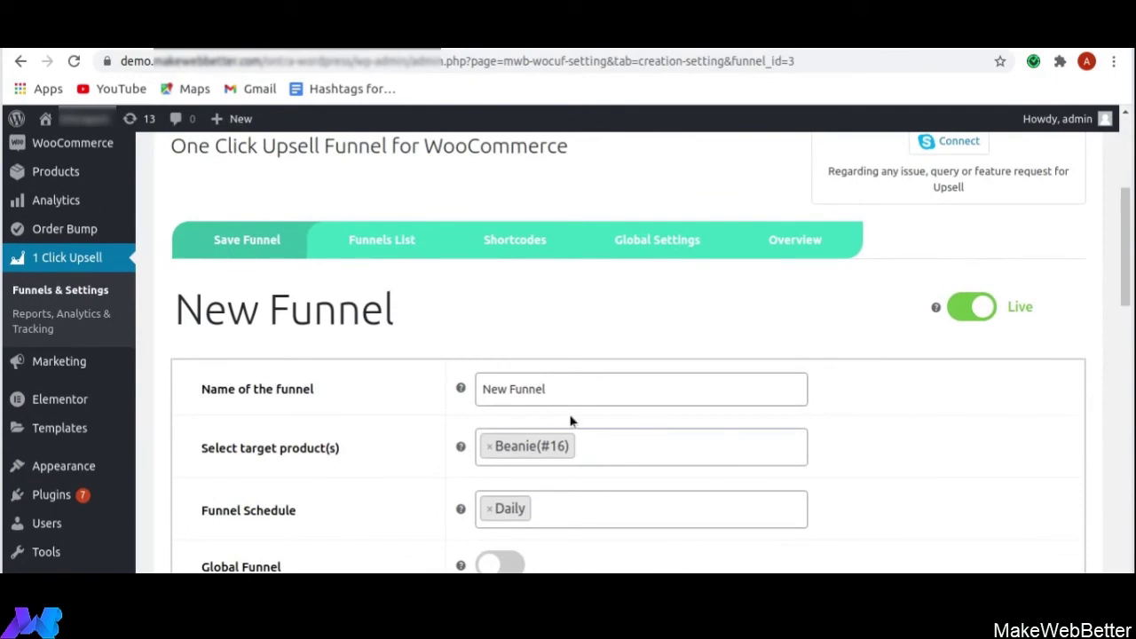
pyautogui.click(397, 252)
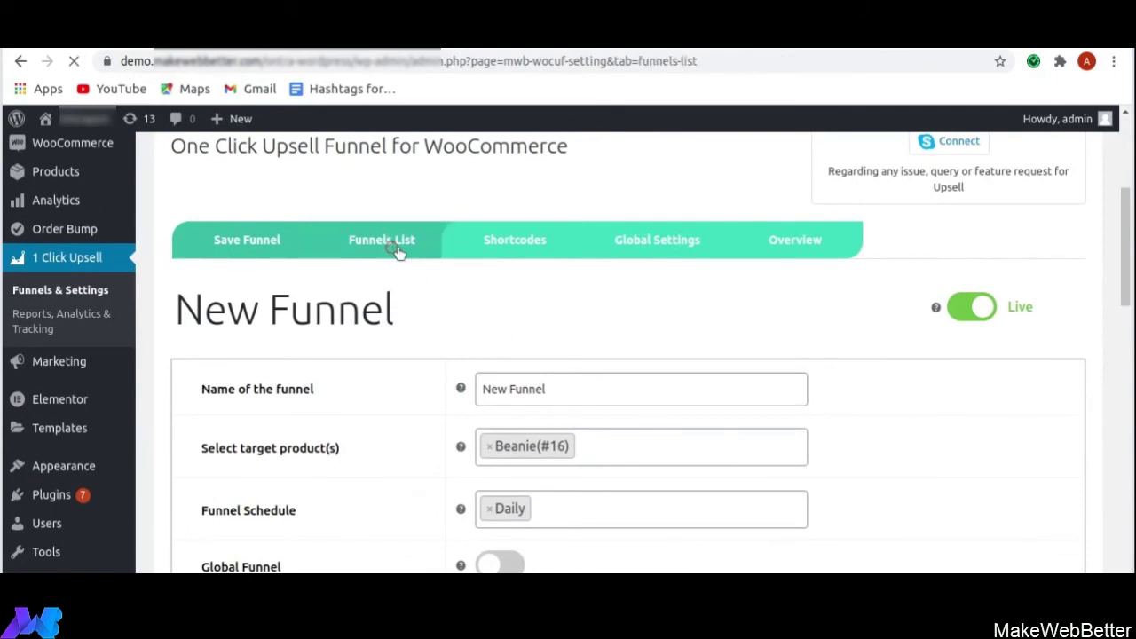